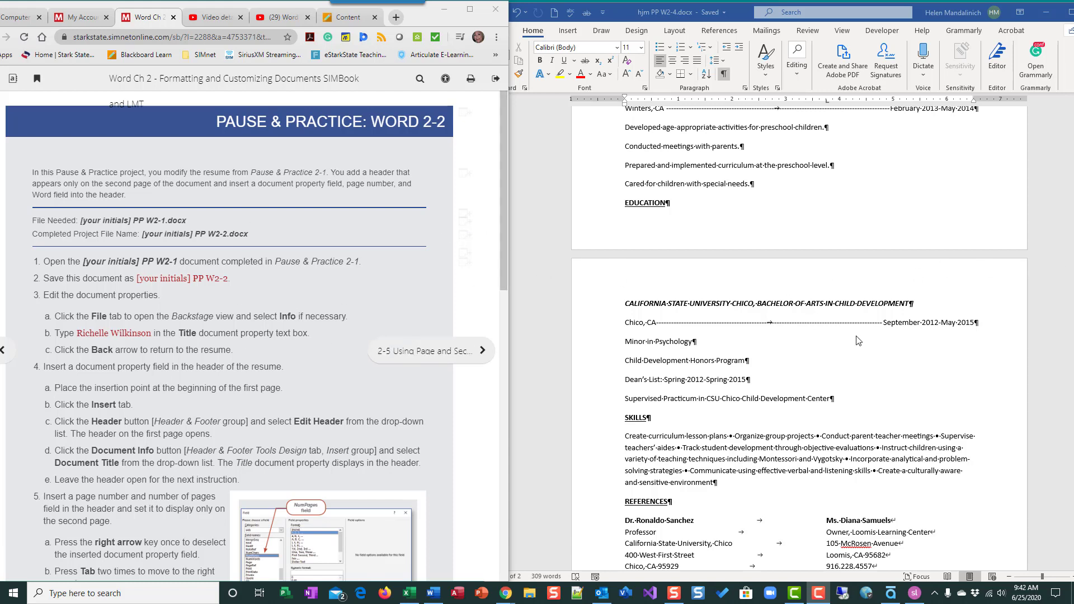
Enter the resume owner's full name as the Title document property in File > Info, then return to the document
click(899, 286)
scroll(1036, 317, up, 8)
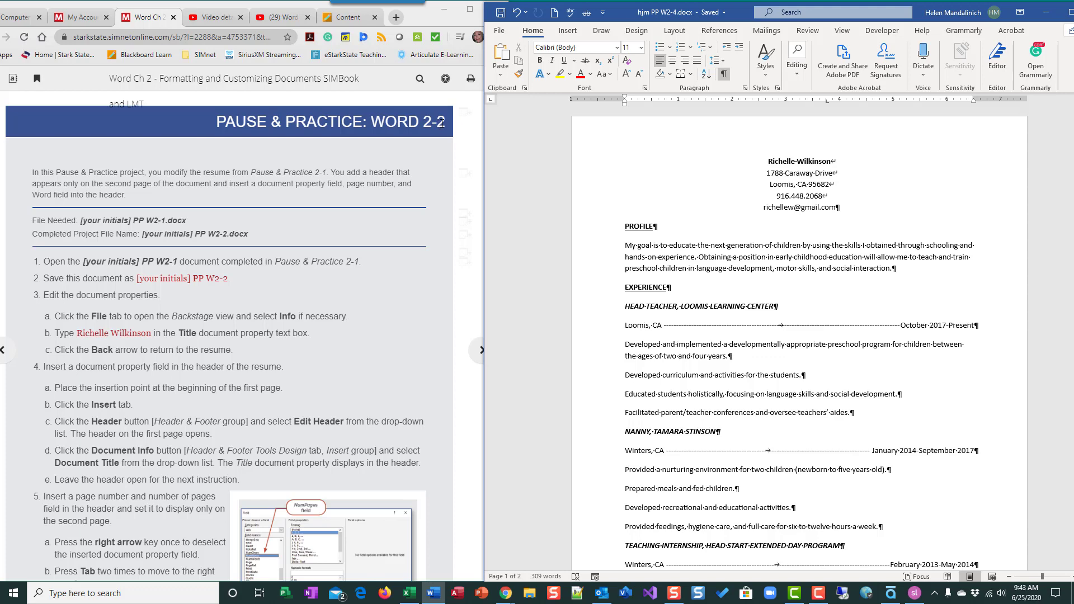
scroll(69, 208, down, 3)
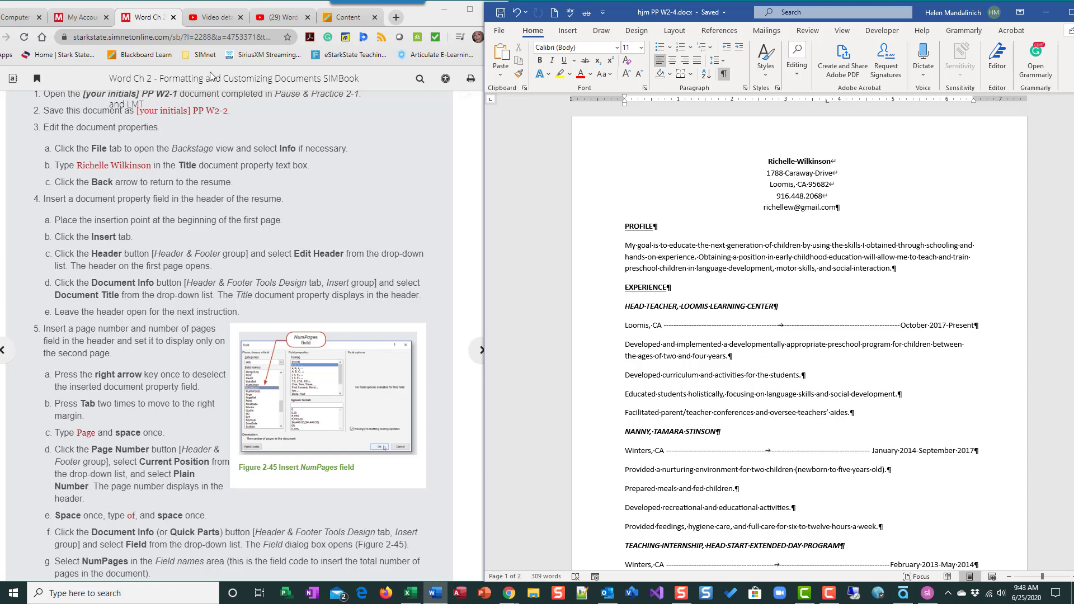
click(500, 33)
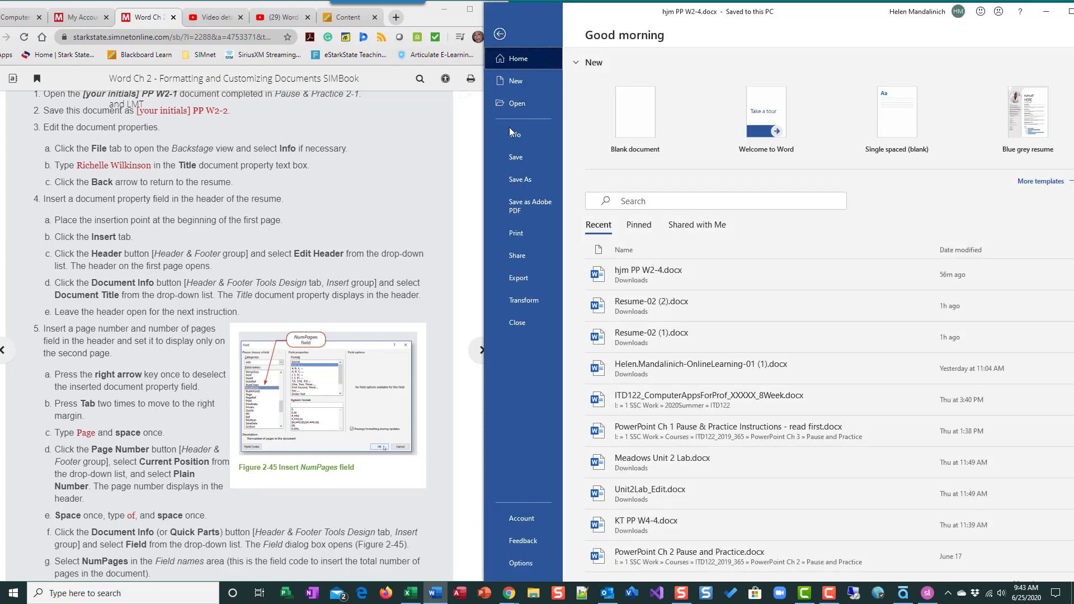
click(516, 136)
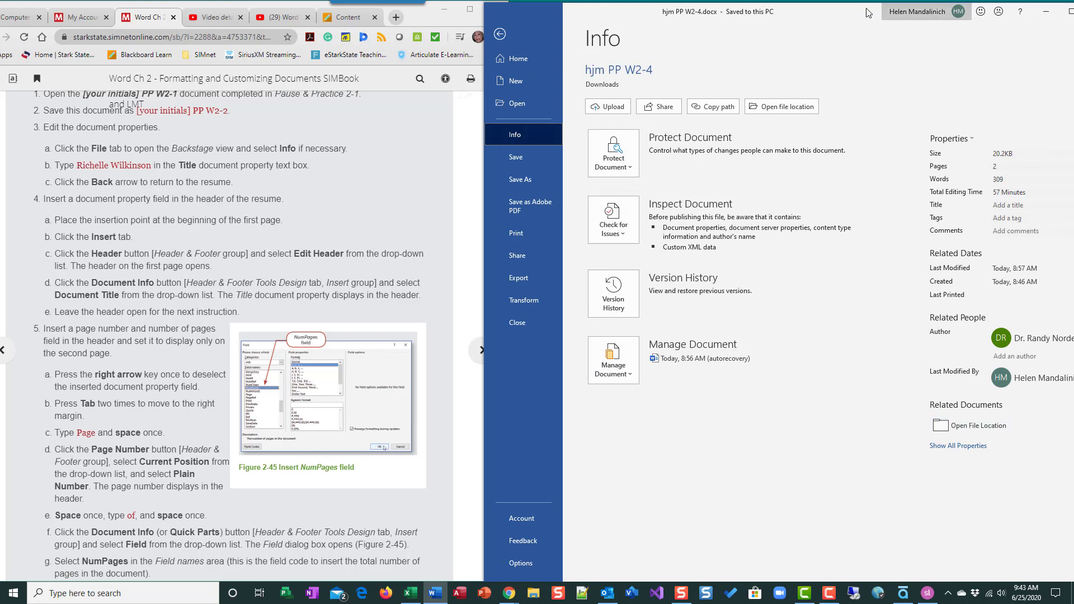
drag(868, 12, 816, 6)
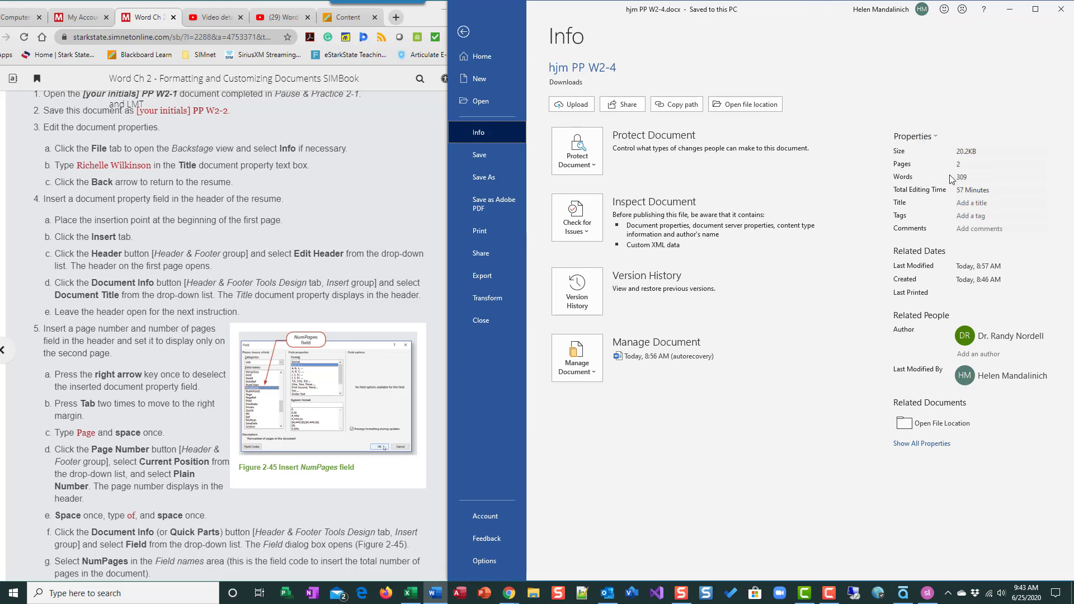
click(972, 203)
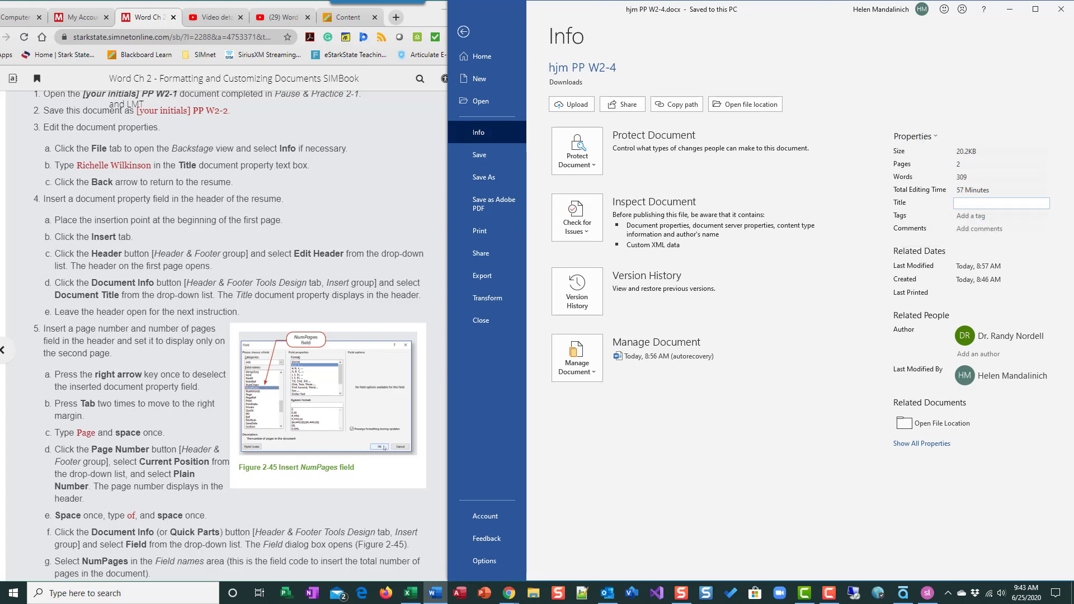
click(1045, 219)
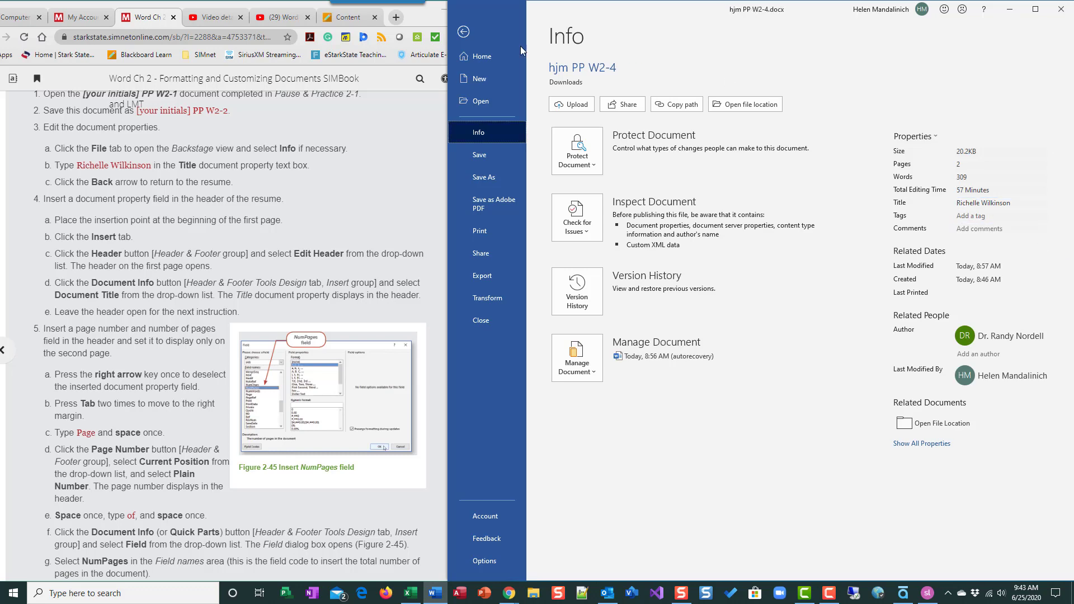
click(464, 34)
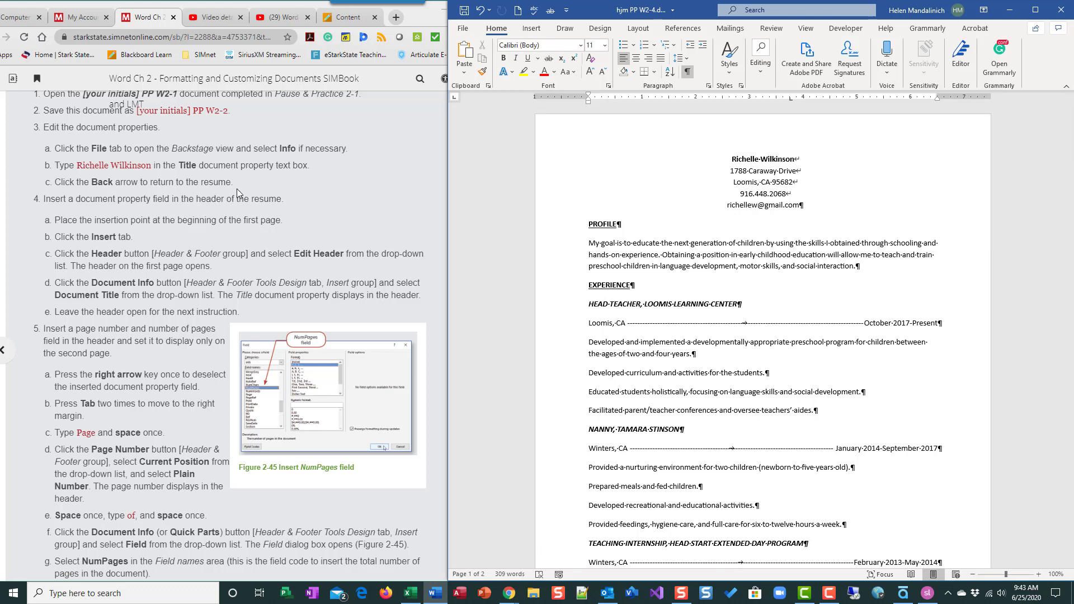
scroll(229, 197, down, 1)
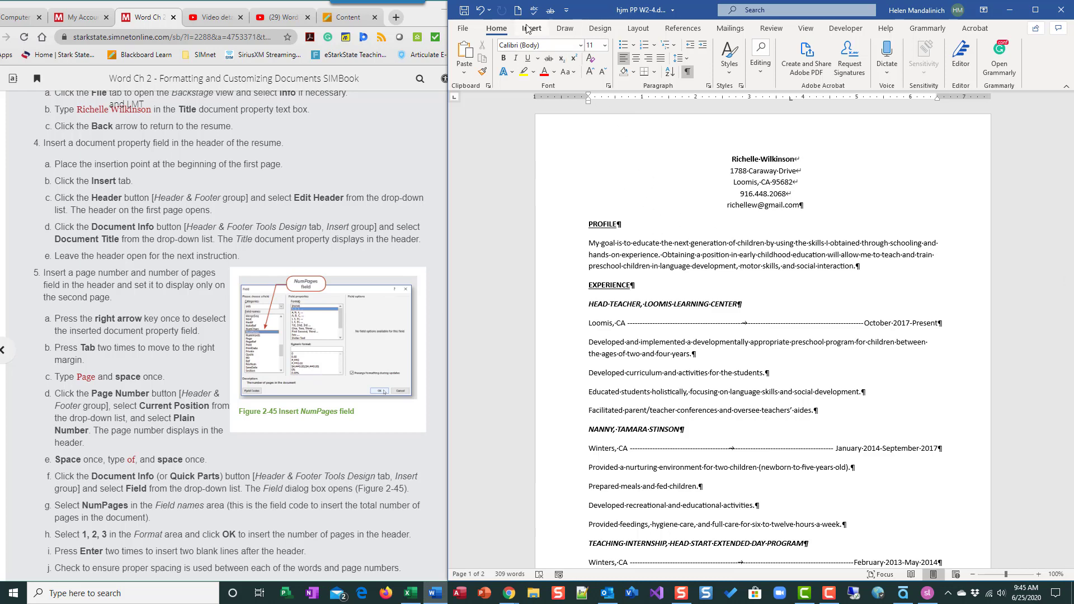
Show the built-in header designs from the Insert tab's Header button
click(533, 30)
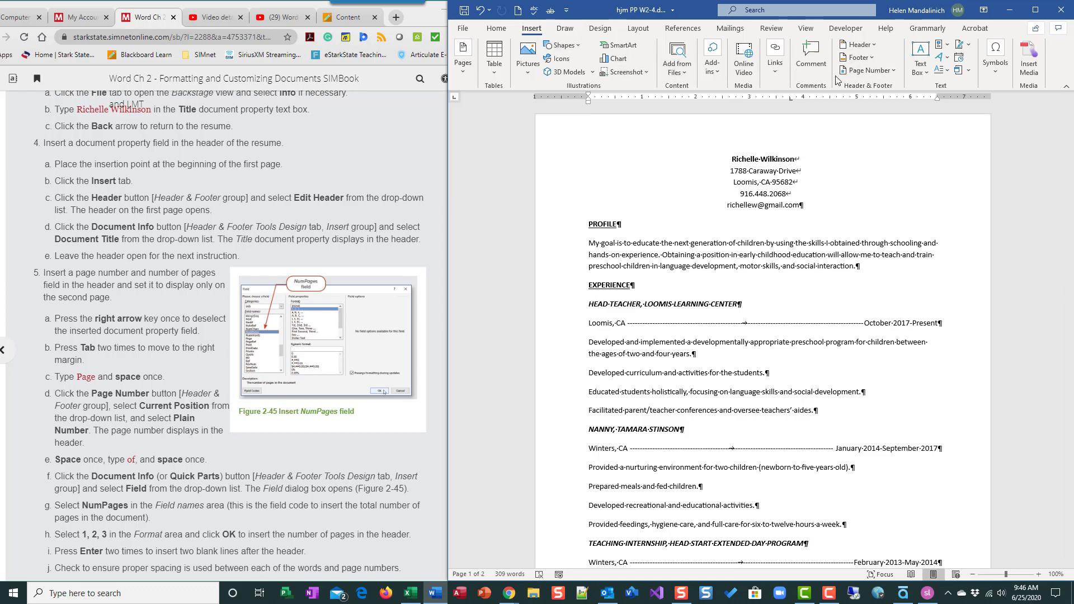
click(875, 44)
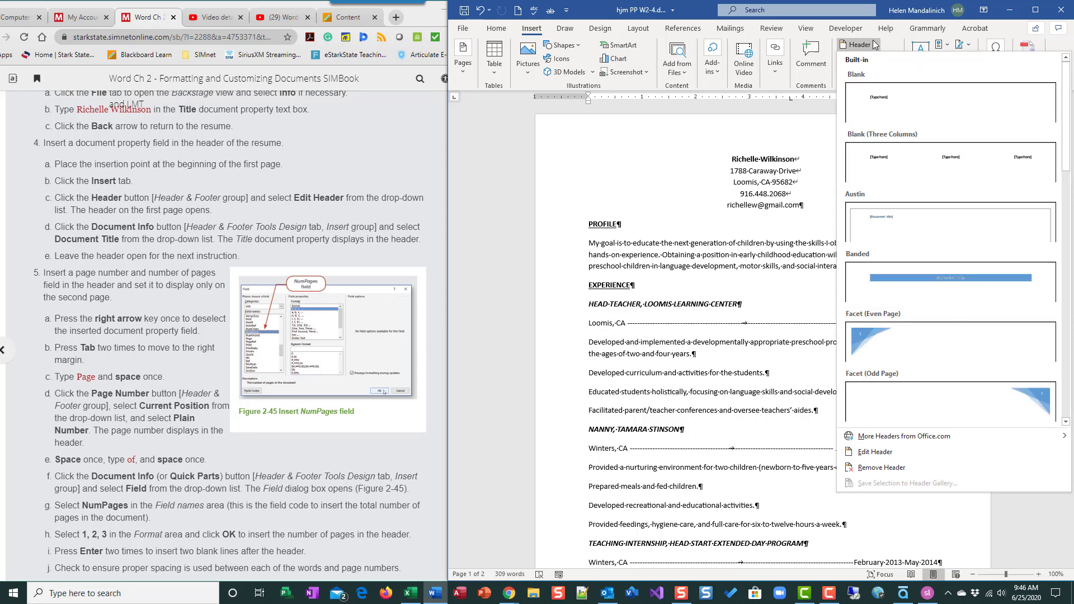
Open the page 2 header for editing, removing stray test text so it stays empty
click(877, 452)
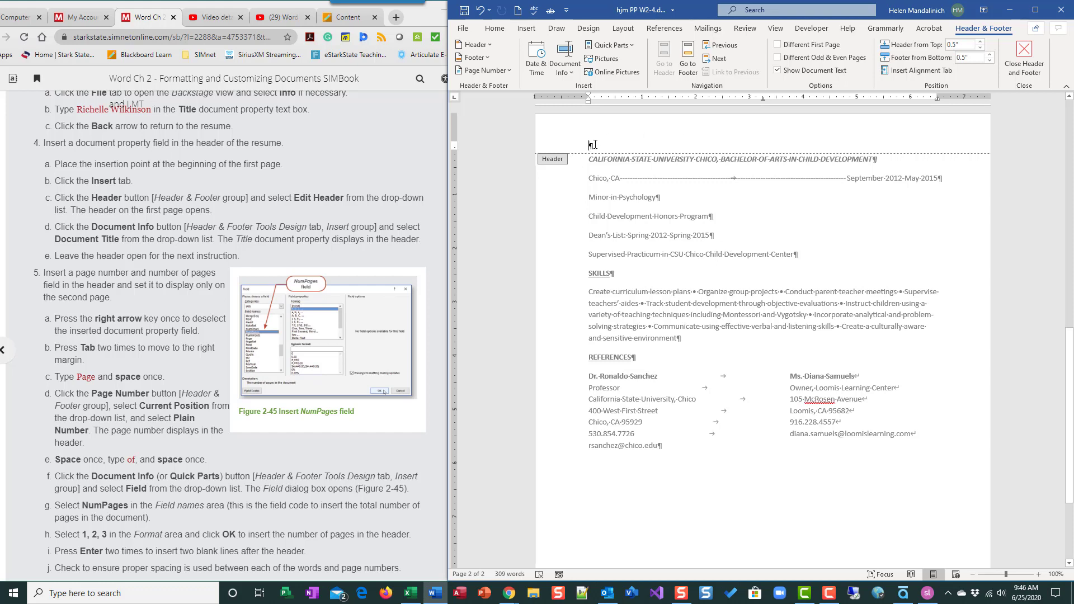
text(dfsd)
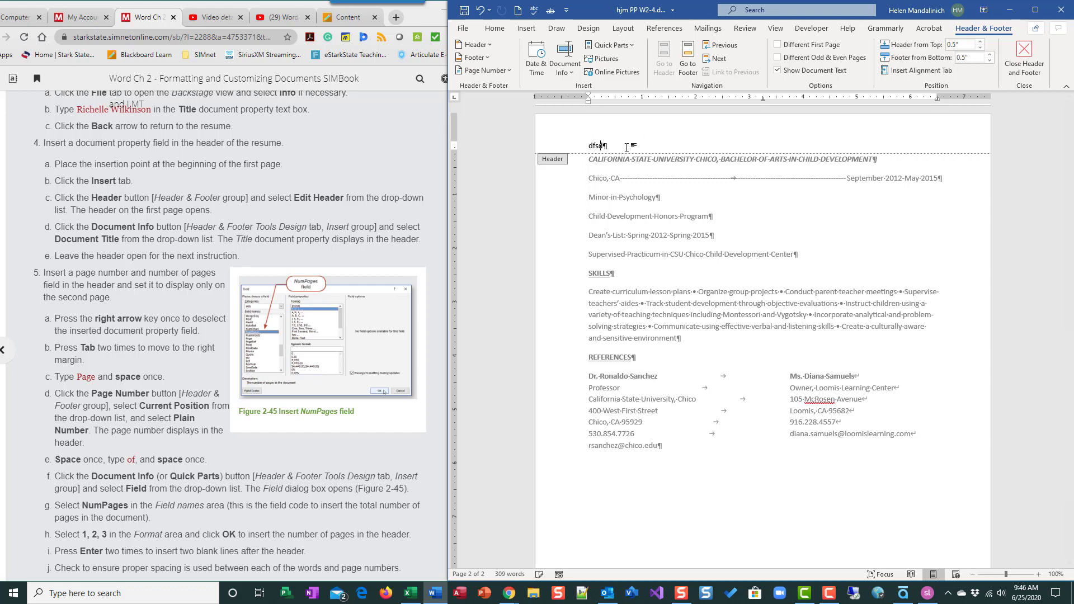
key(BackSpace)
key(BackSpace)
key(BackSpace)
key(BackSpace)
double_click(750, 273)
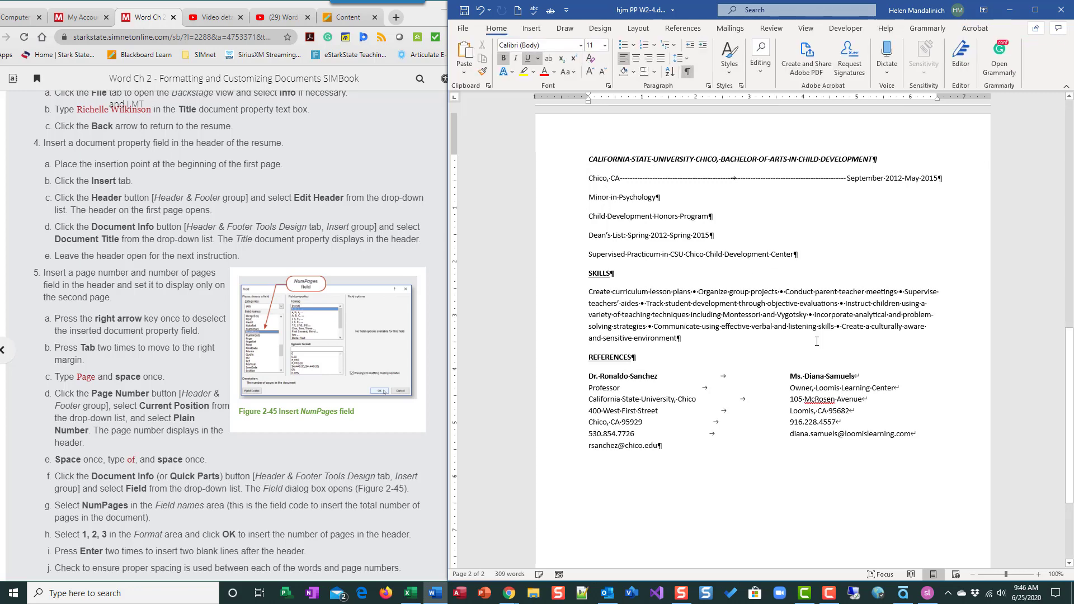
double_click(650, 123)
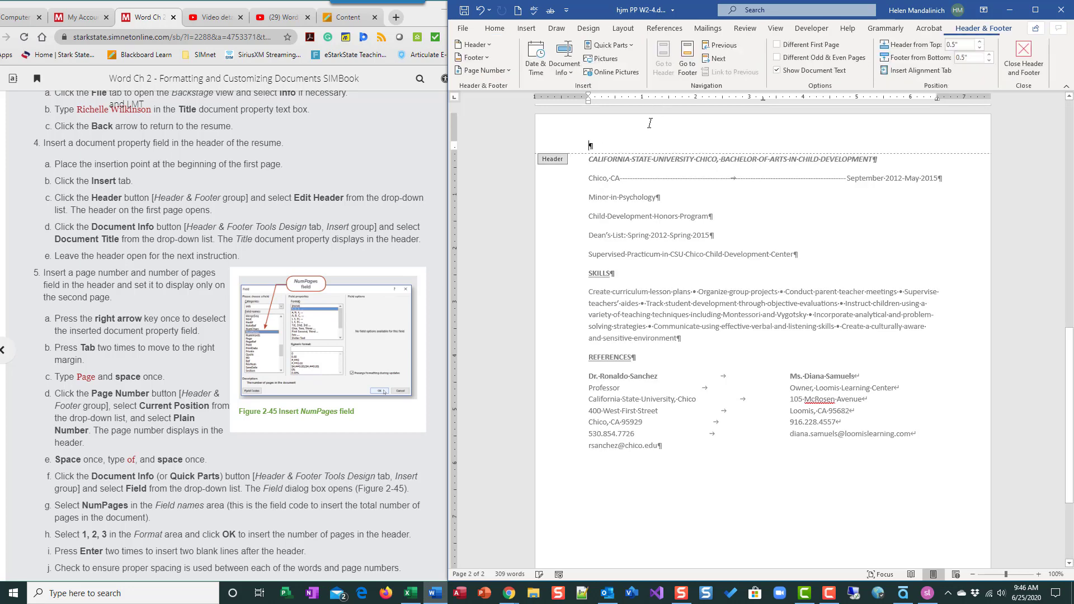
double_click(699, 286)
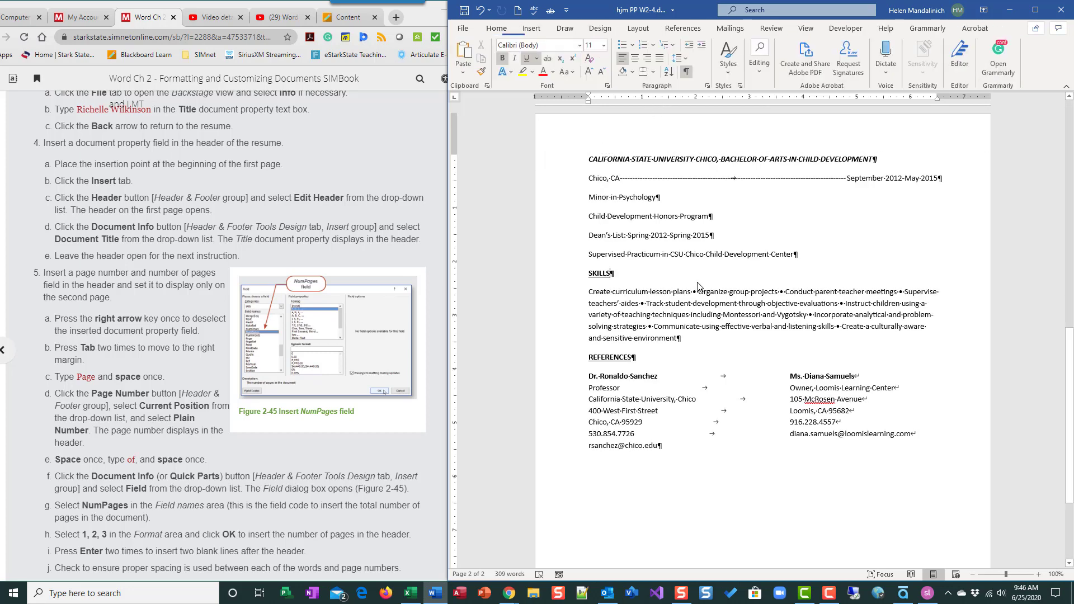
double_click(672, 133)
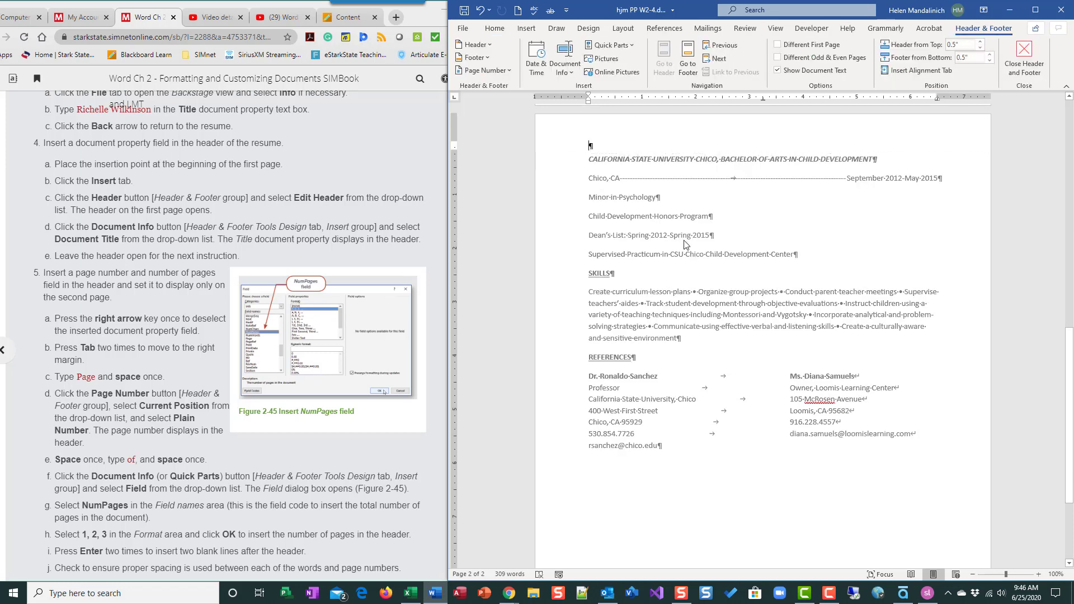
double_click(686, 244)
double_click(669, 128)
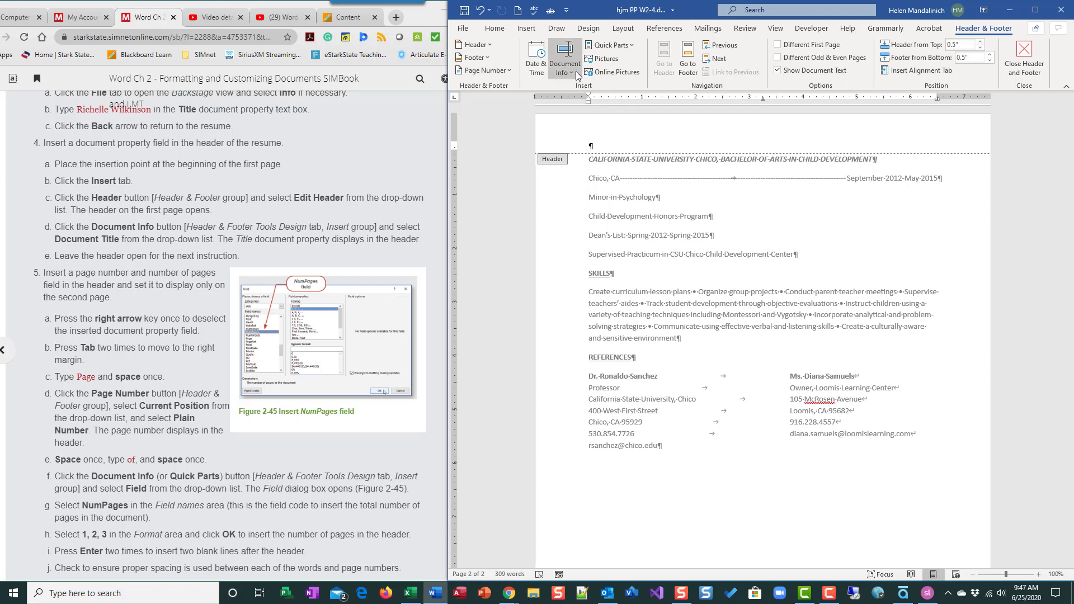
Insert the Document Title field into the header and place the cursor after it
click(573, 72)
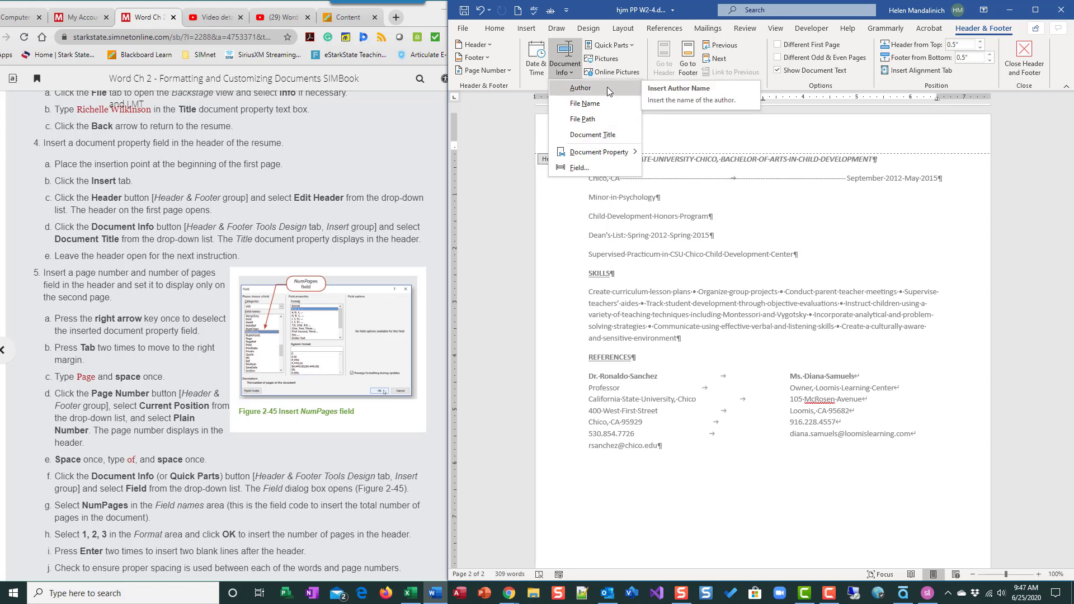
mouse_move(592, 156)
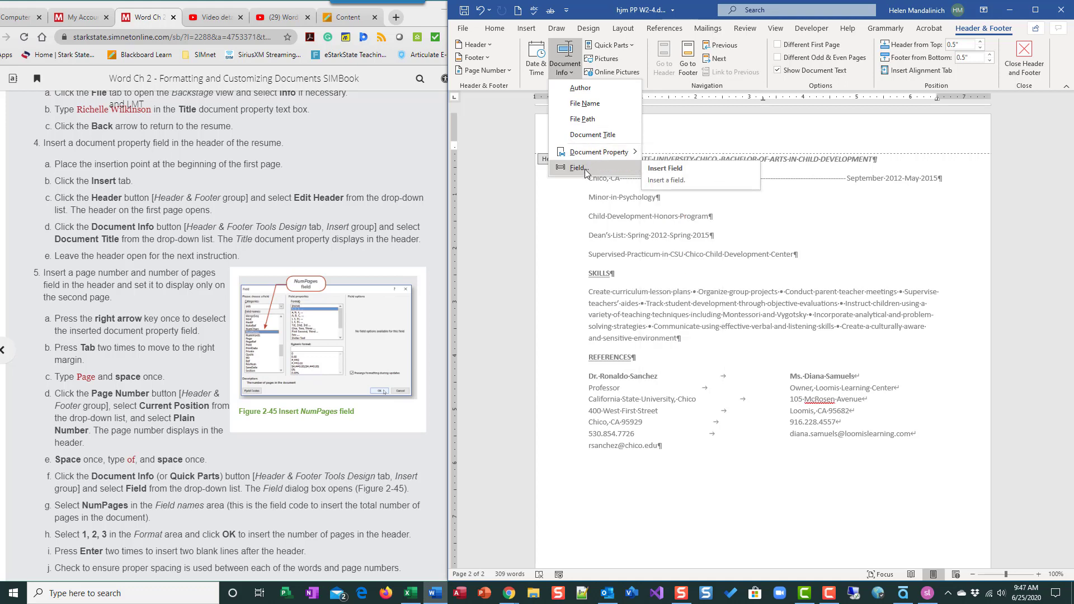
click(587, 139)
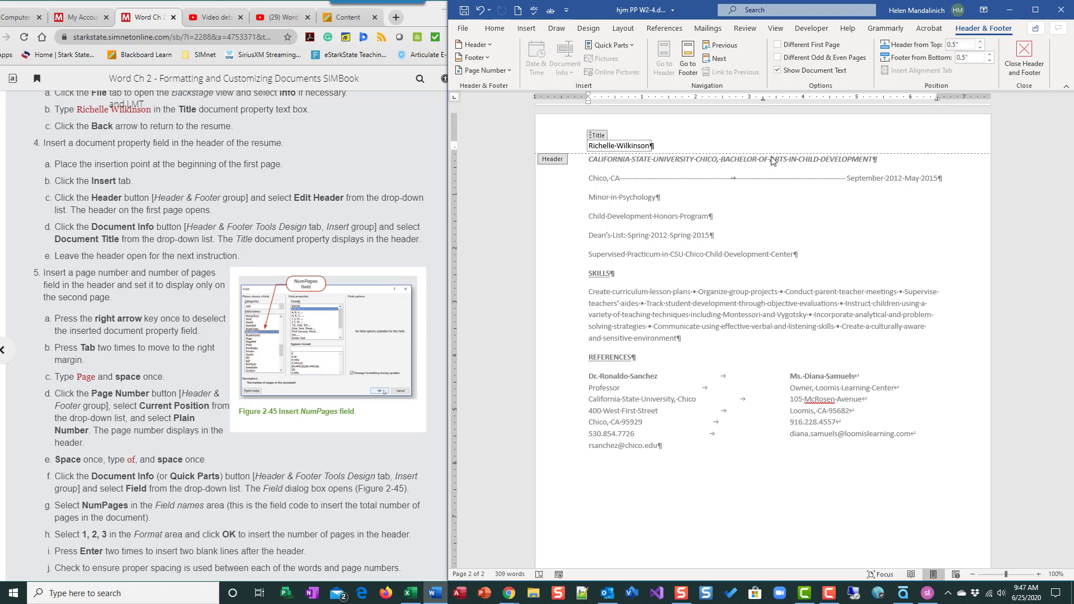
key(Right)
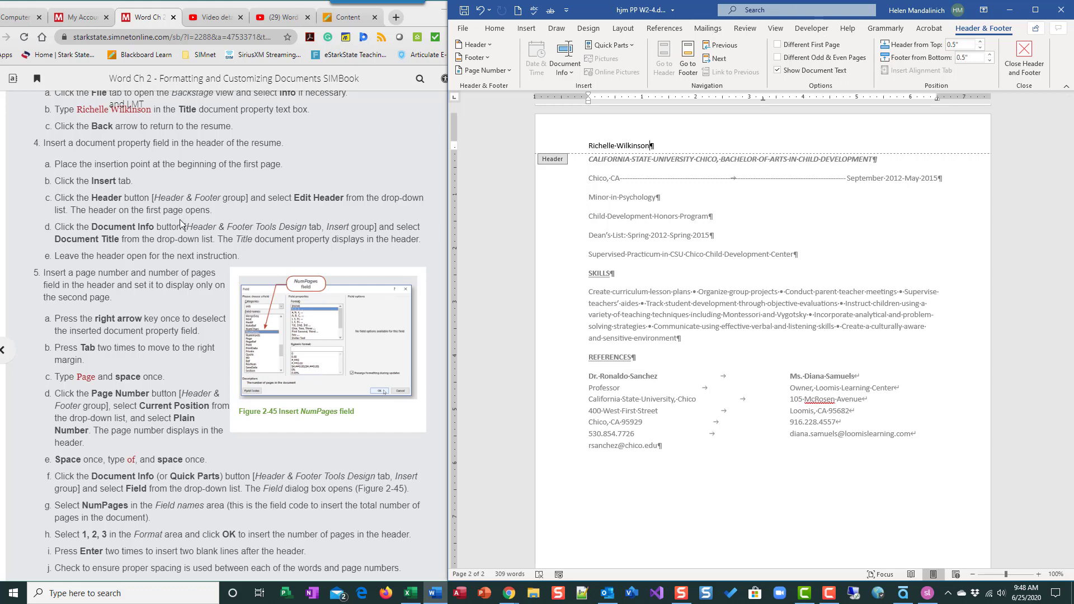
Move to the header's right-margin tab stop and type the word 'Page'
scroll(164, 301, down, 2)
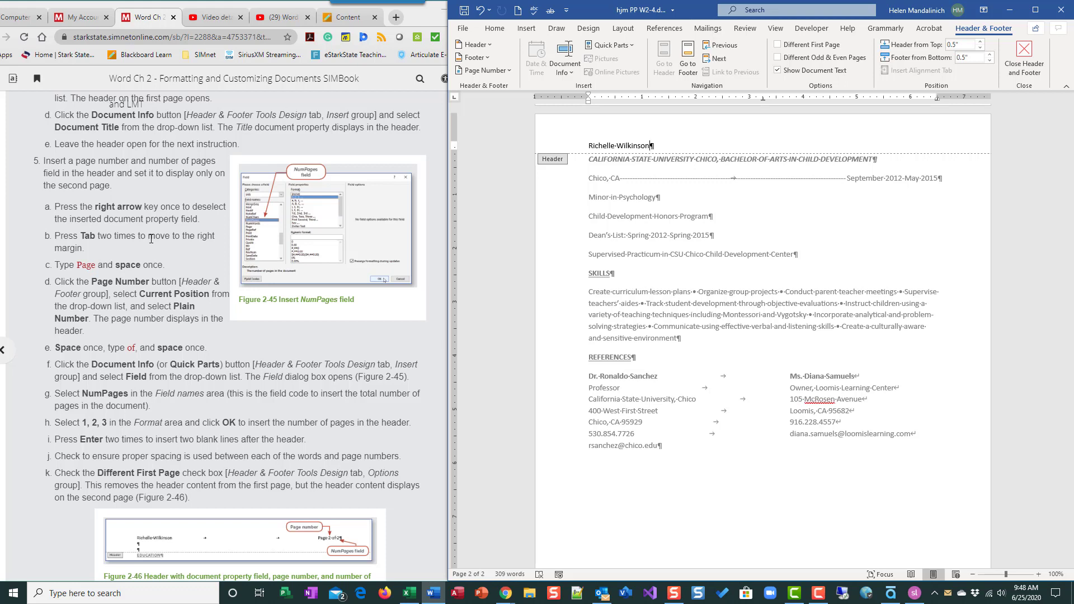
scroll(151, 239, down, 1)
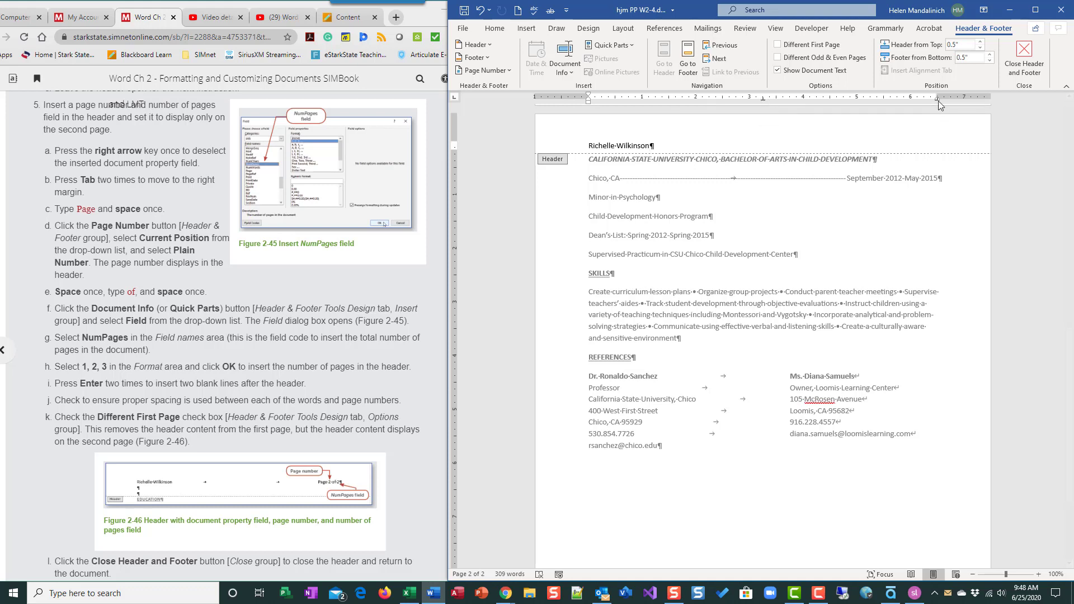
key(Right)
key(Tab)
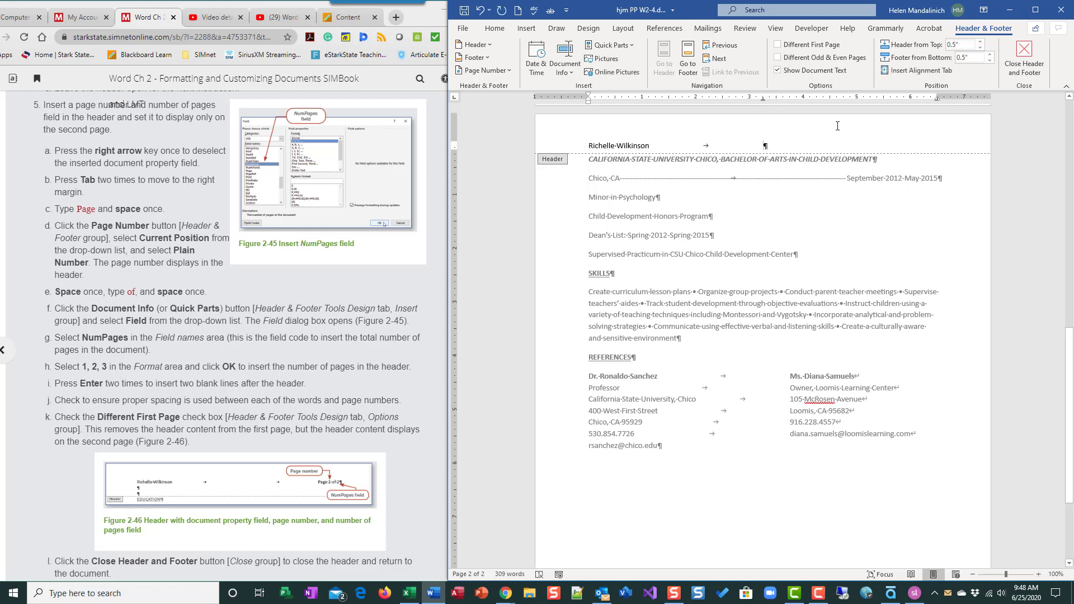
key(Tab)
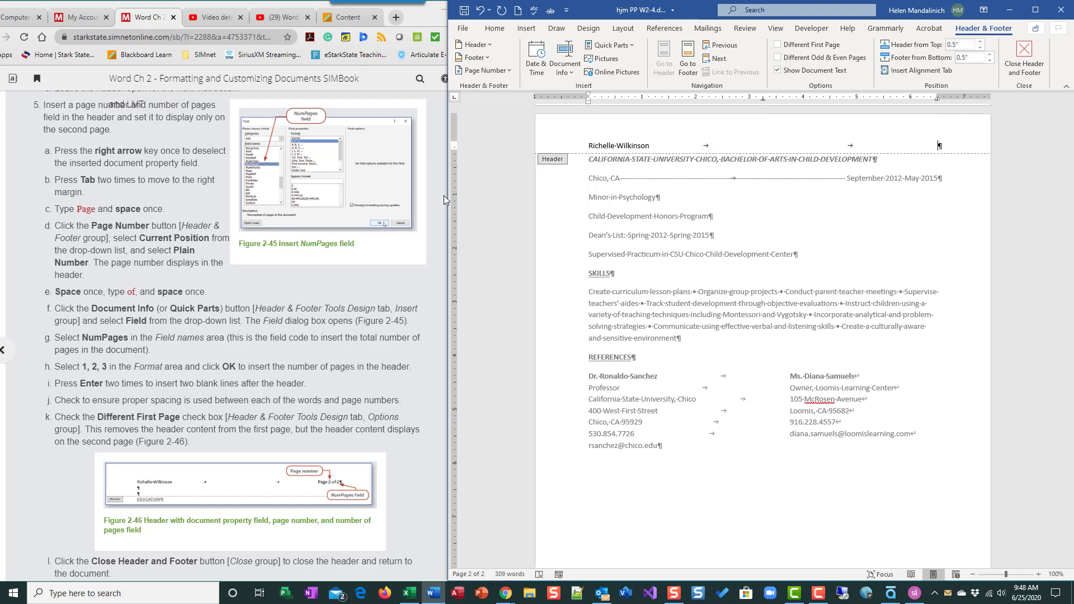
text(age)
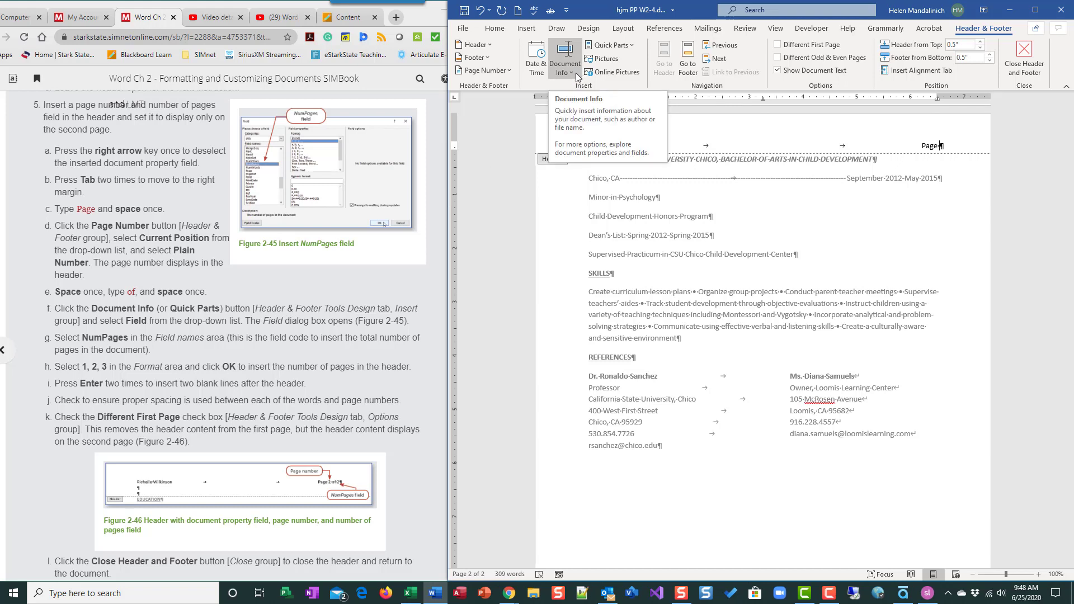
Insert a plain page number at the current position right after 'Page'
click(509, 70)
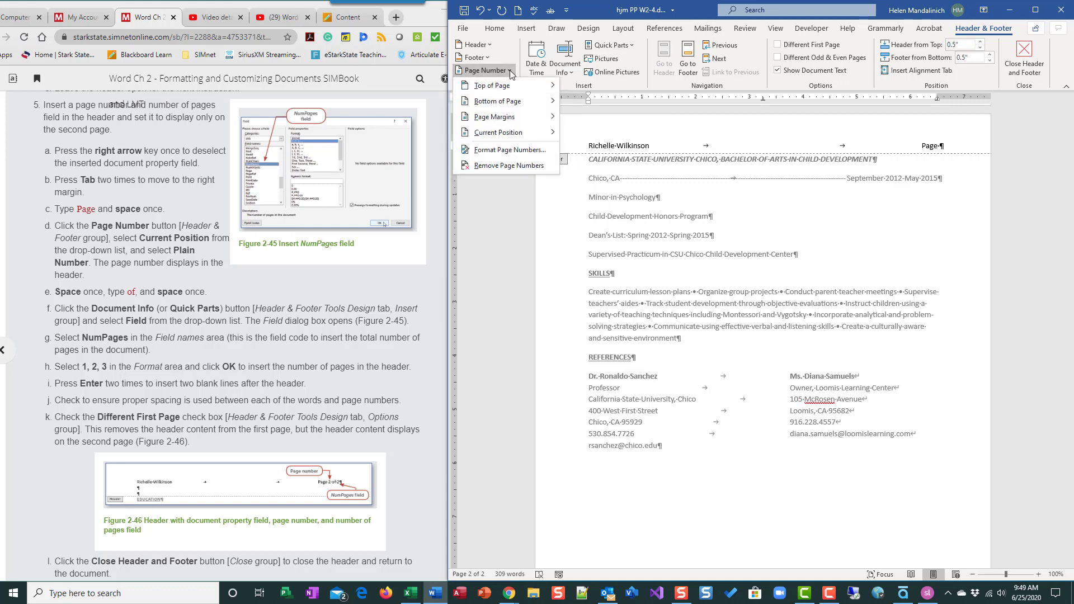
mouse_move(509, 133)
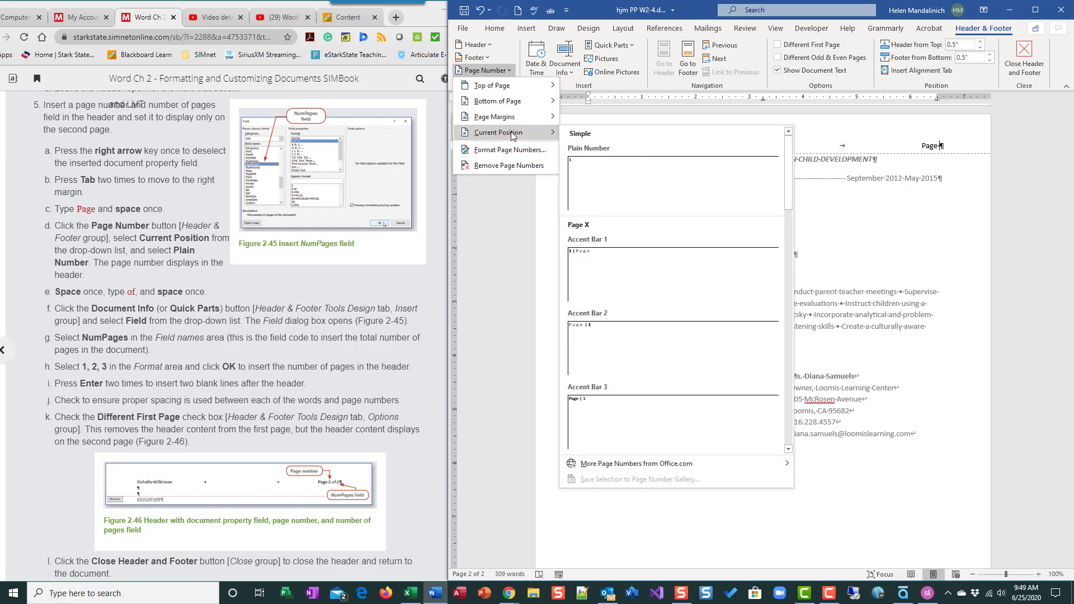
click(629, 172)
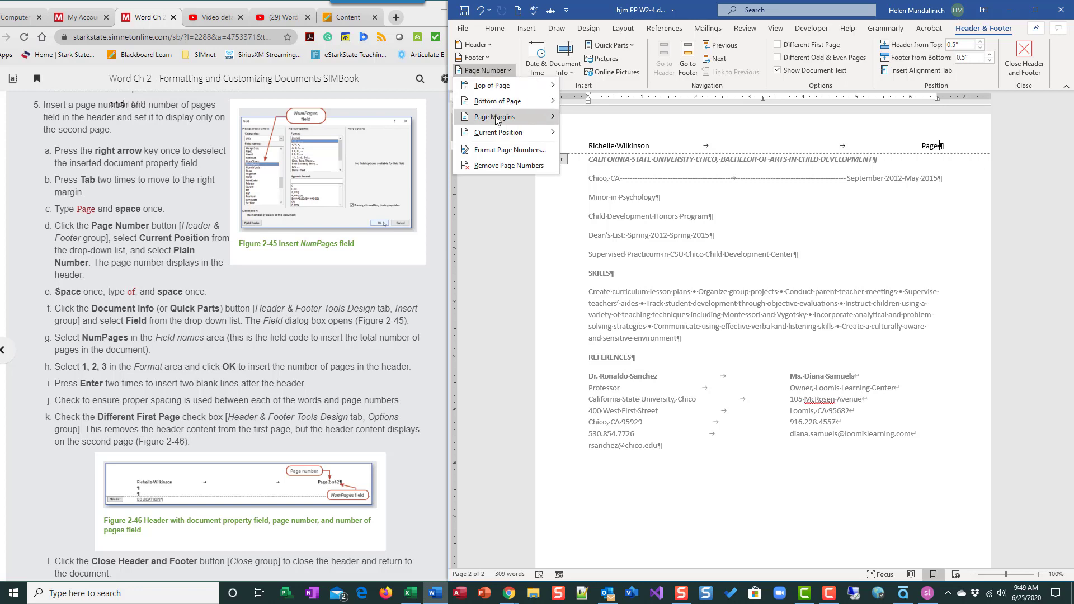
mouse_move(523, 134)
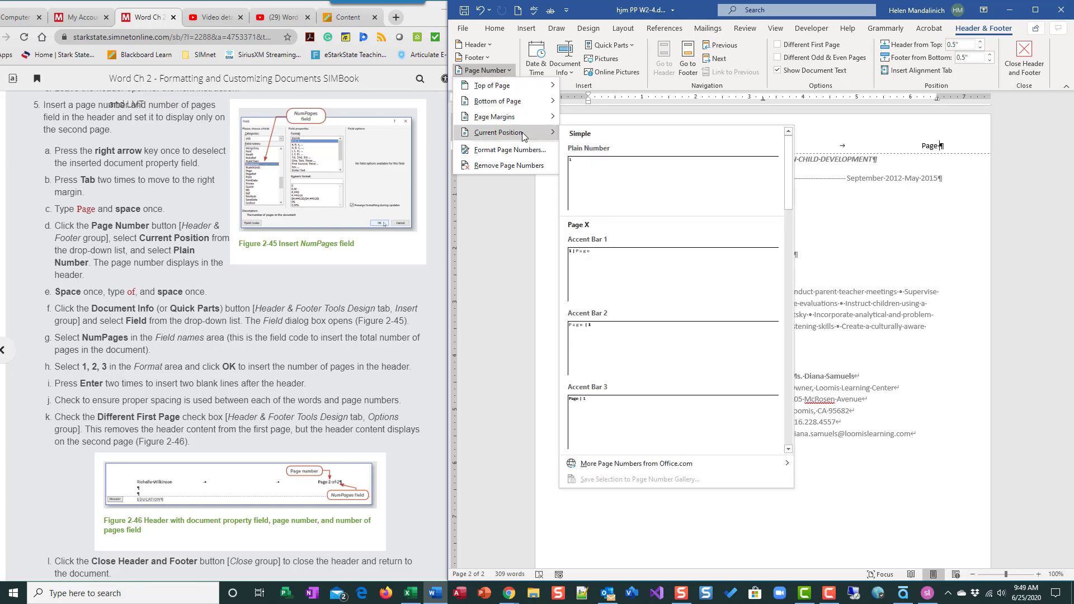
click(611, 179)
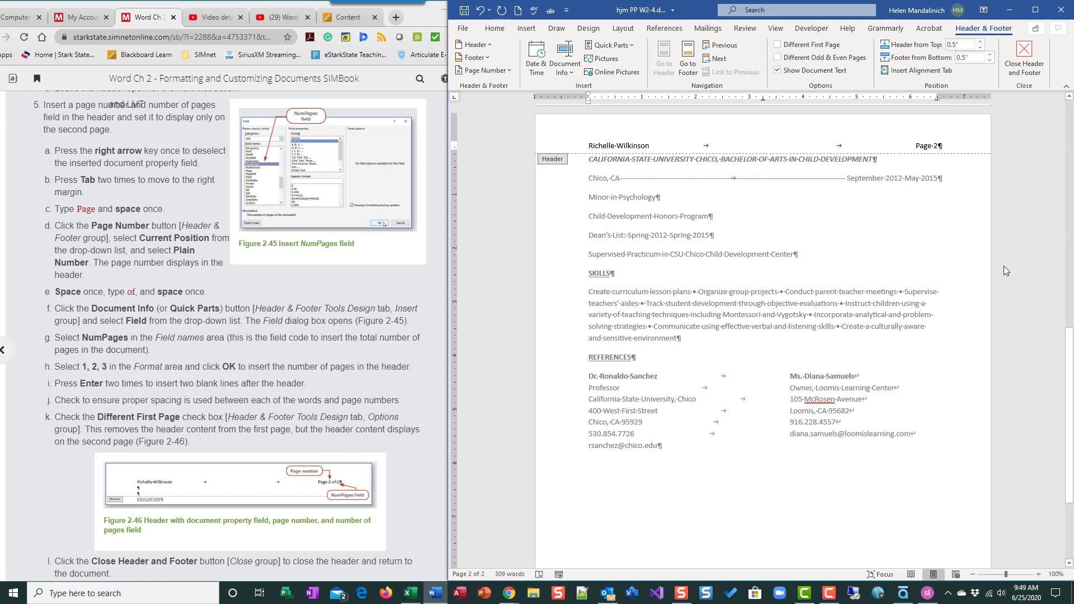
Add ' of ' after the page number in page 1's header
scroll(1004, 267, up, 10)
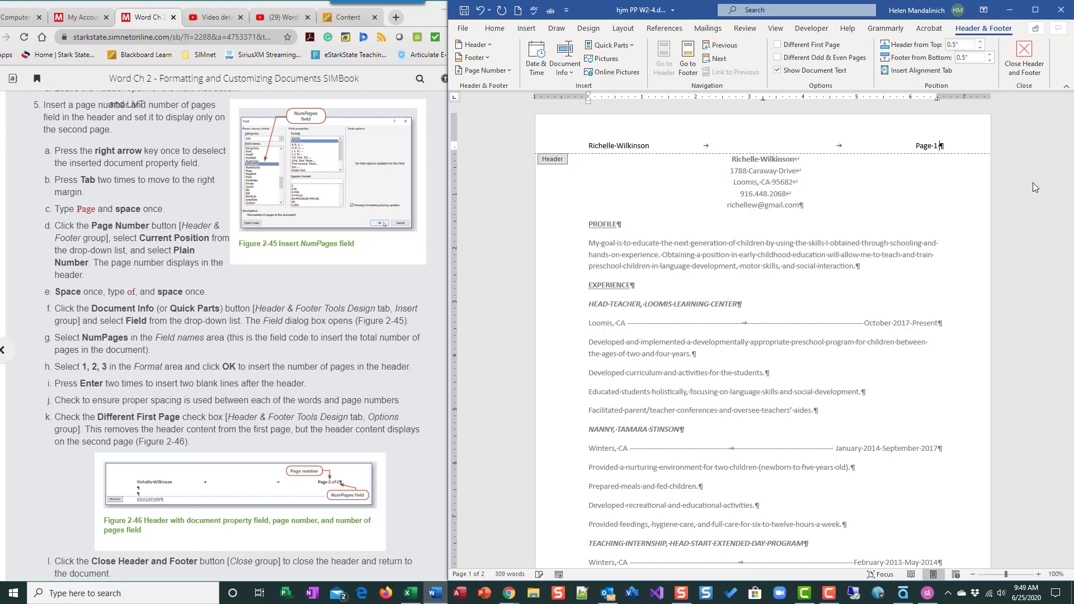
text(of)
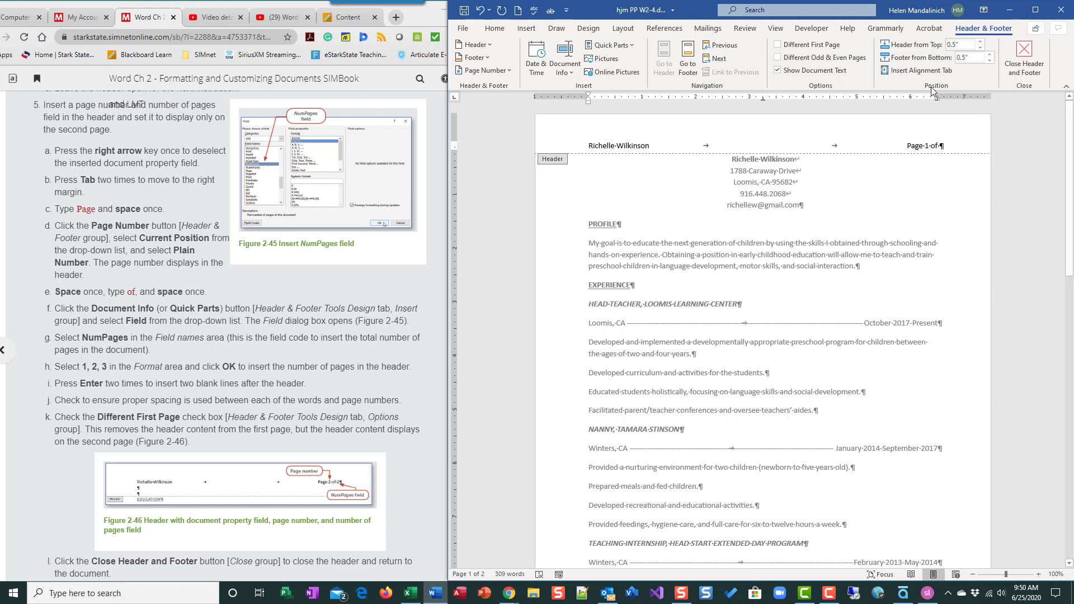
Insert a NumPages field in 1, 2, 3 format after 'of' so the header reads 'Page 1 of 2'
click(572, 72)
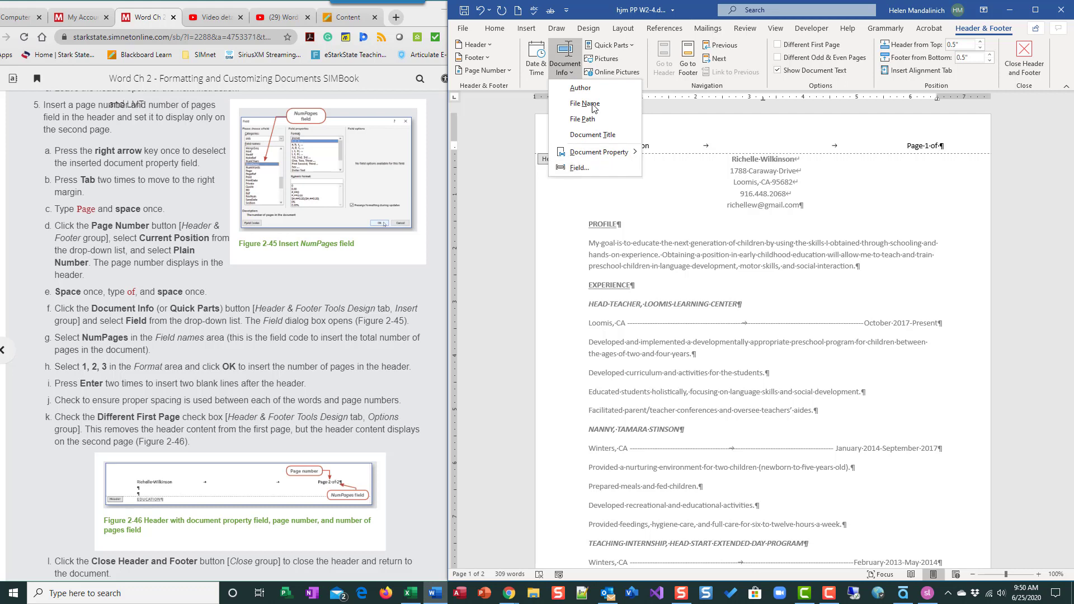
click(633, 46)
click(633, 45)
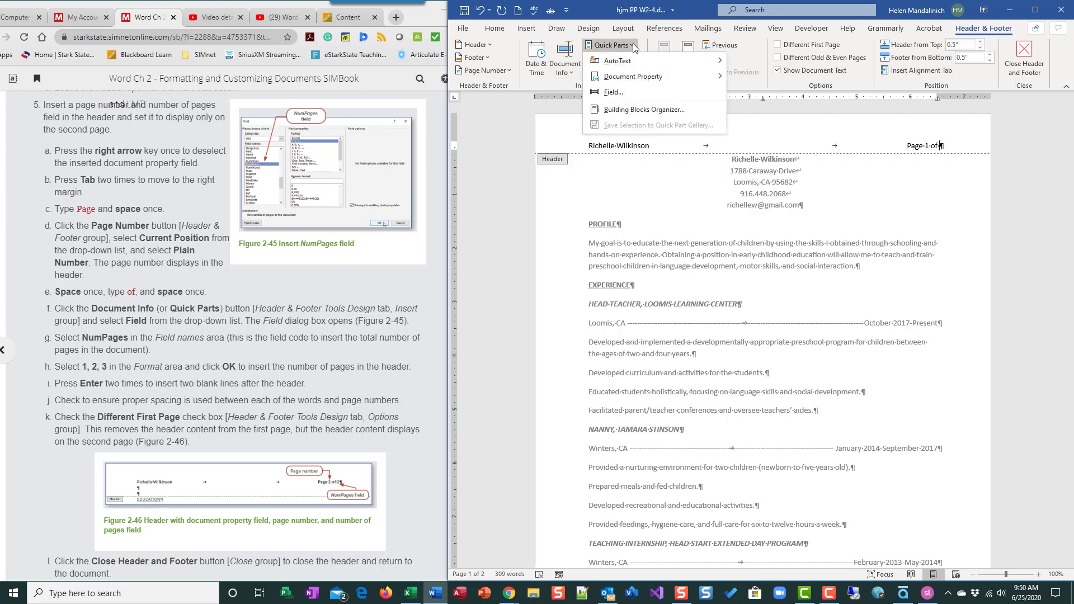
click(613, 94)
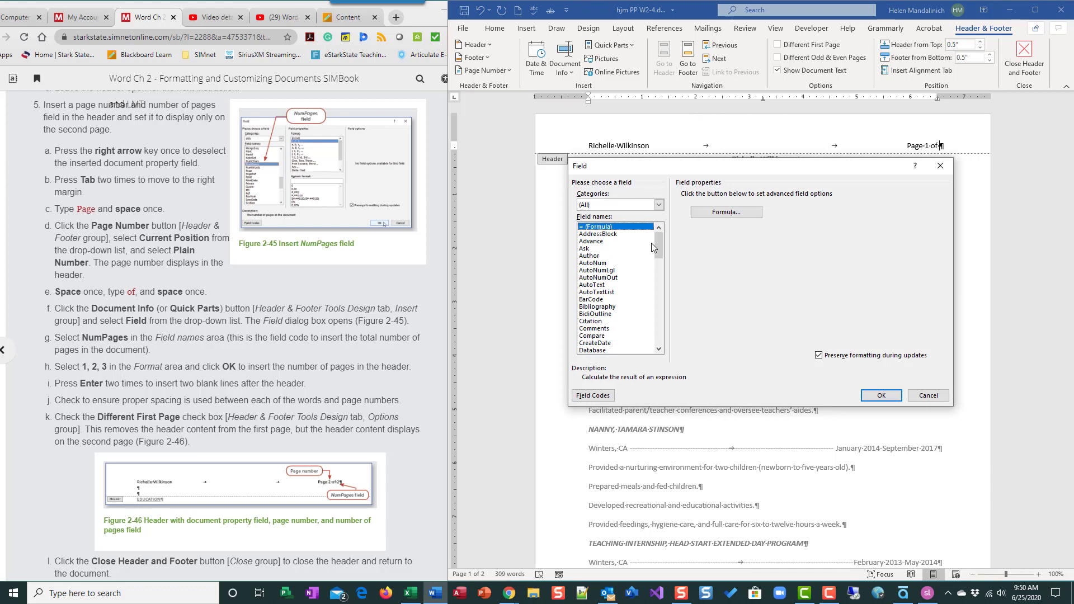
drag(659, 243, 626, 294)
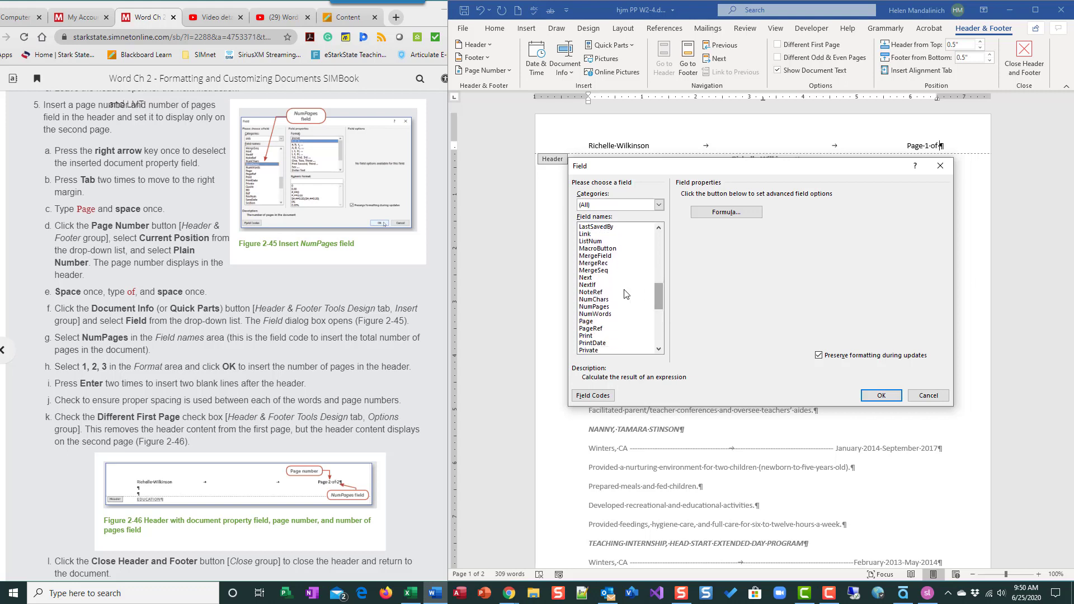
click(608, 308)
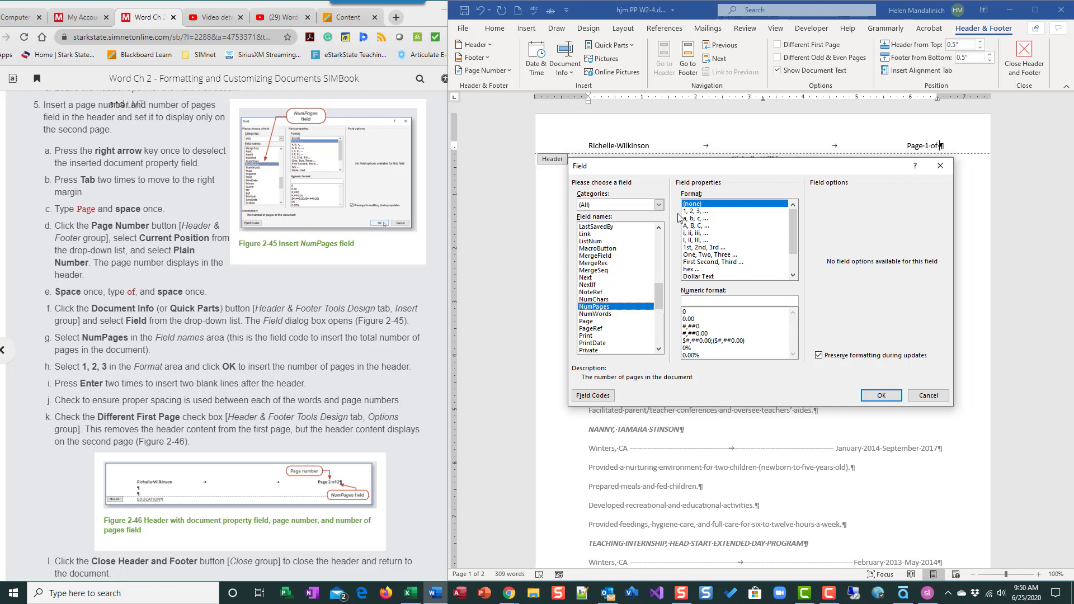
click(703, 212)
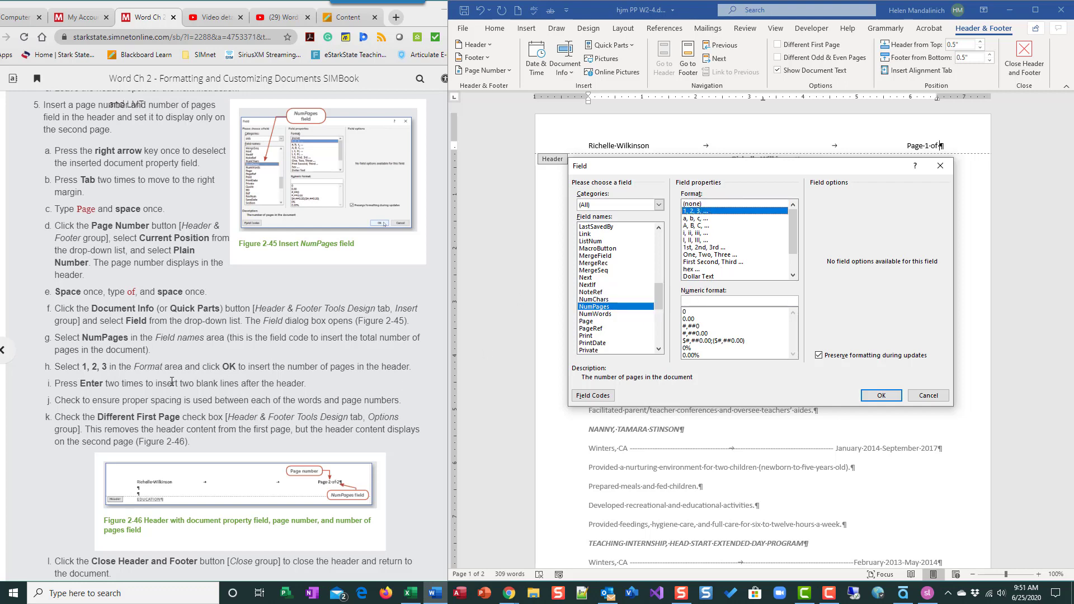
click(894, 396)
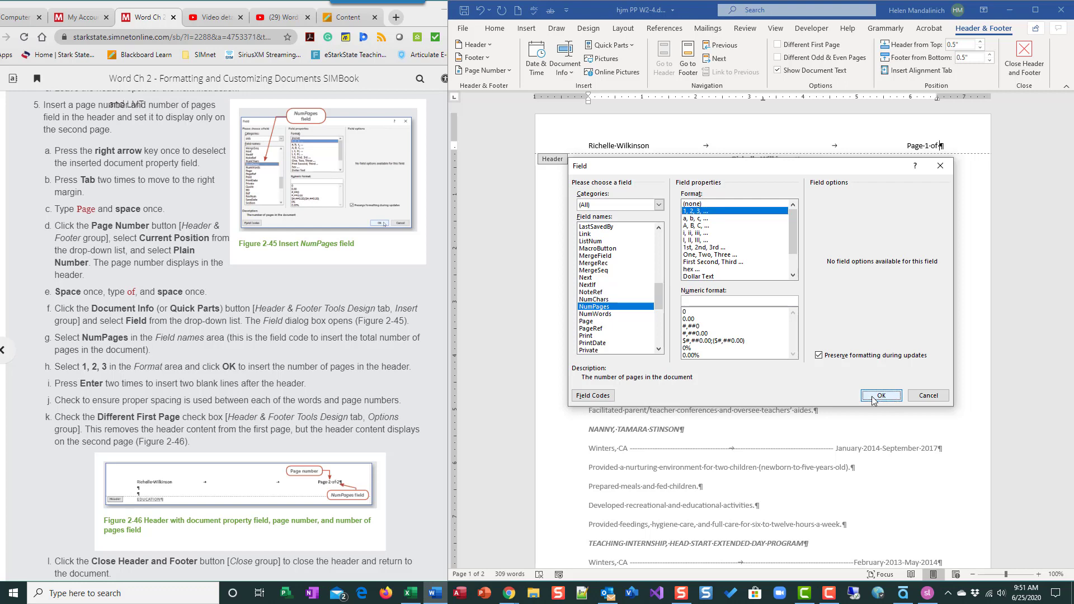
click(875, 400)
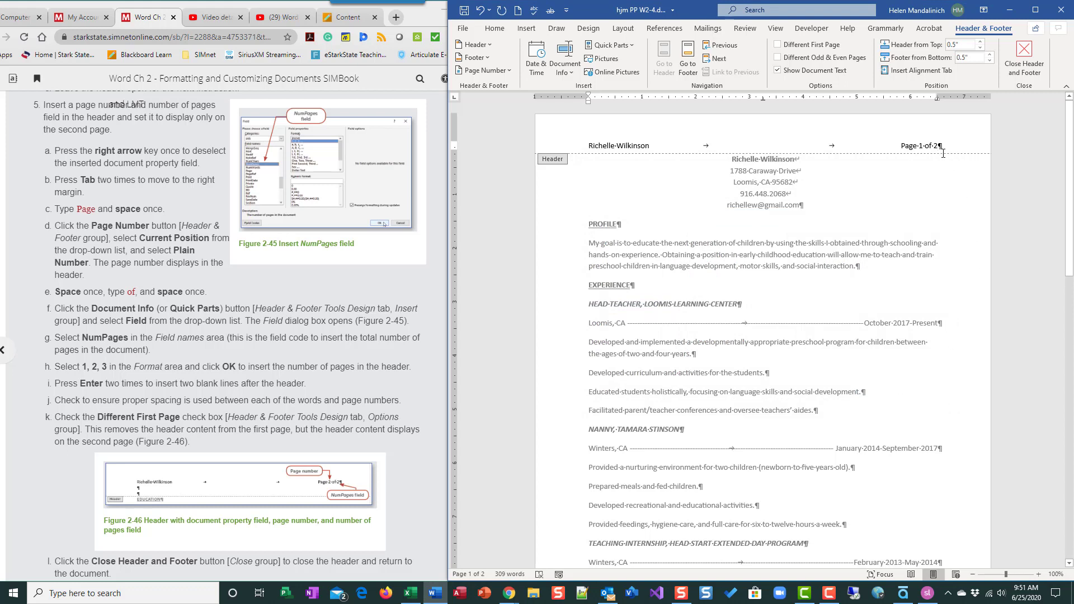
Add two blank lines below the header line ending in 'Page 1 of 2'
key(Return)
key(Return)
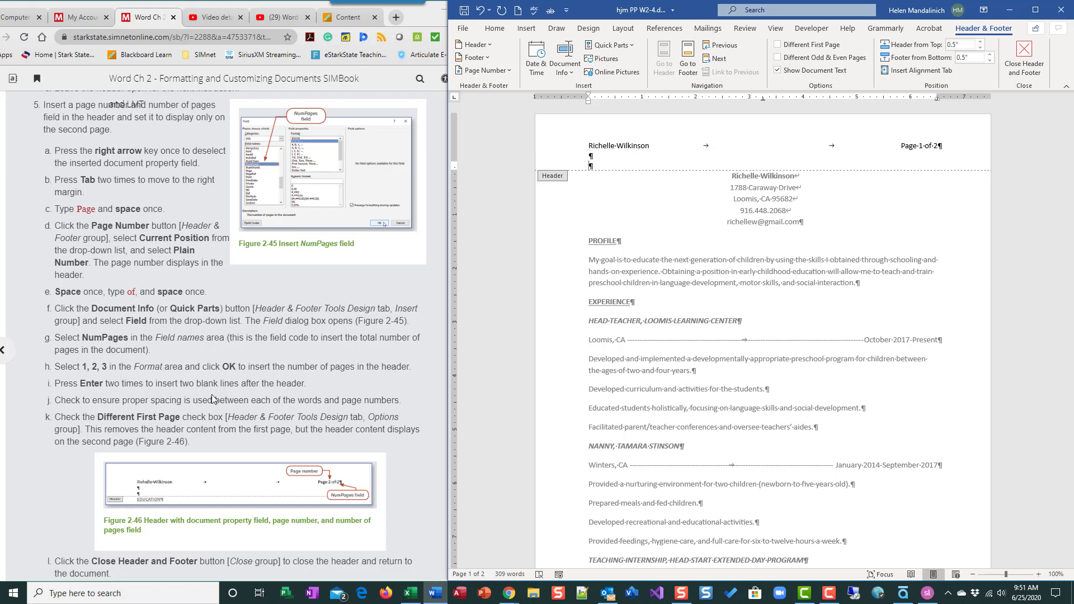
scroll(293, 421, down, 1)
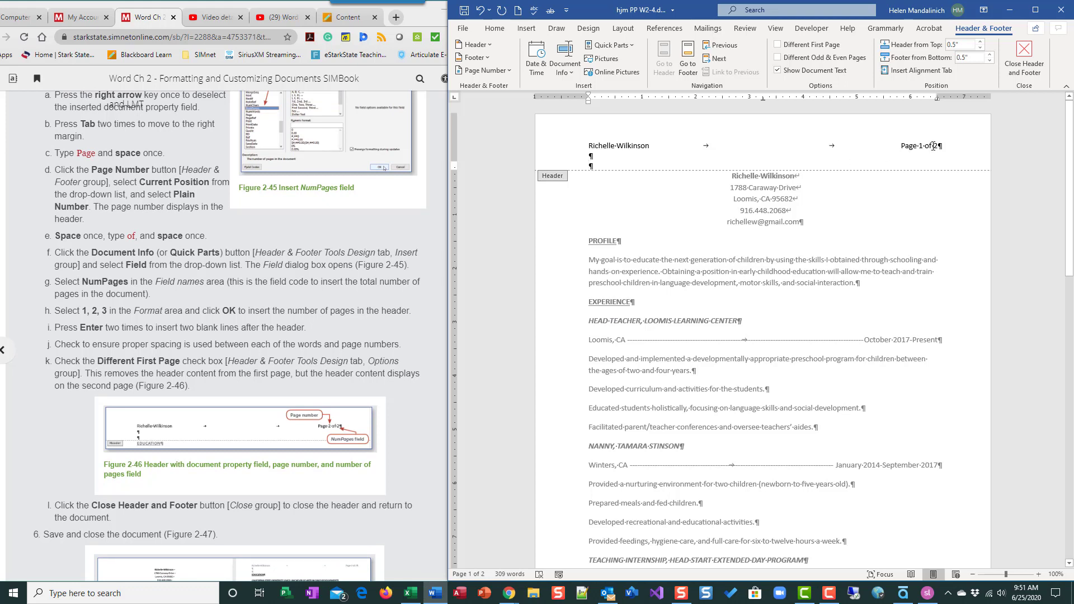
scroll(272, 362, down, 2)
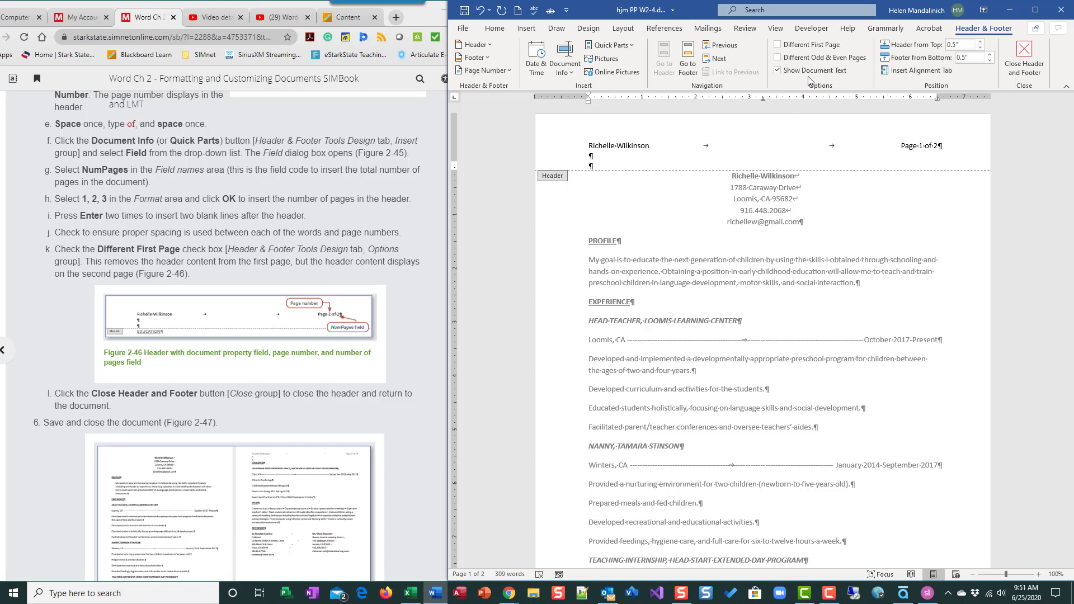
Enable Different First Page so only page 2 shows the name and page numbers, then close the header
click(777, 45)
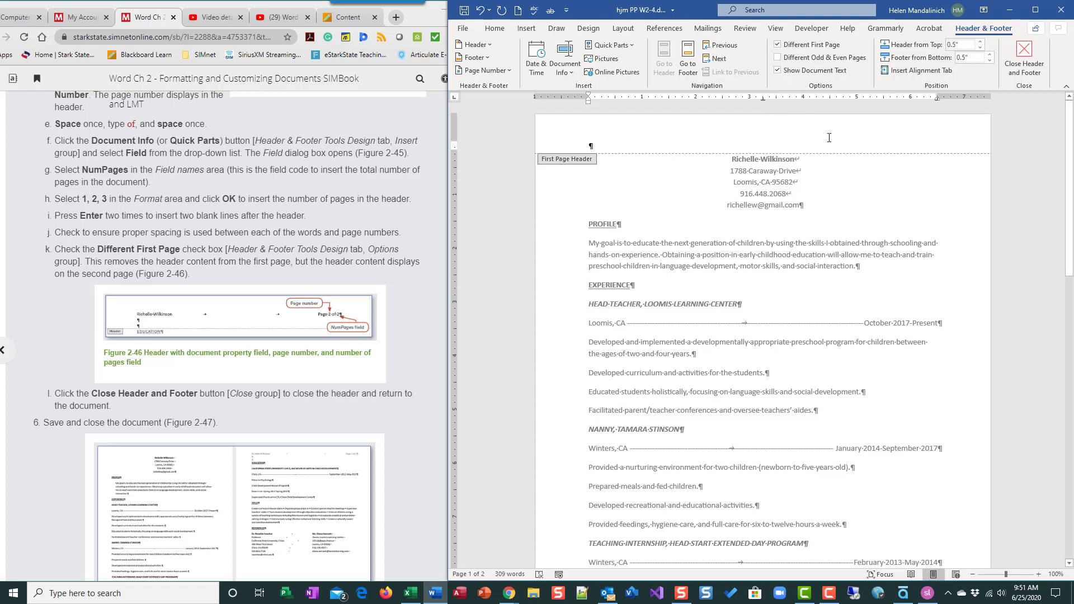
scroll(812, 441, down, 10)
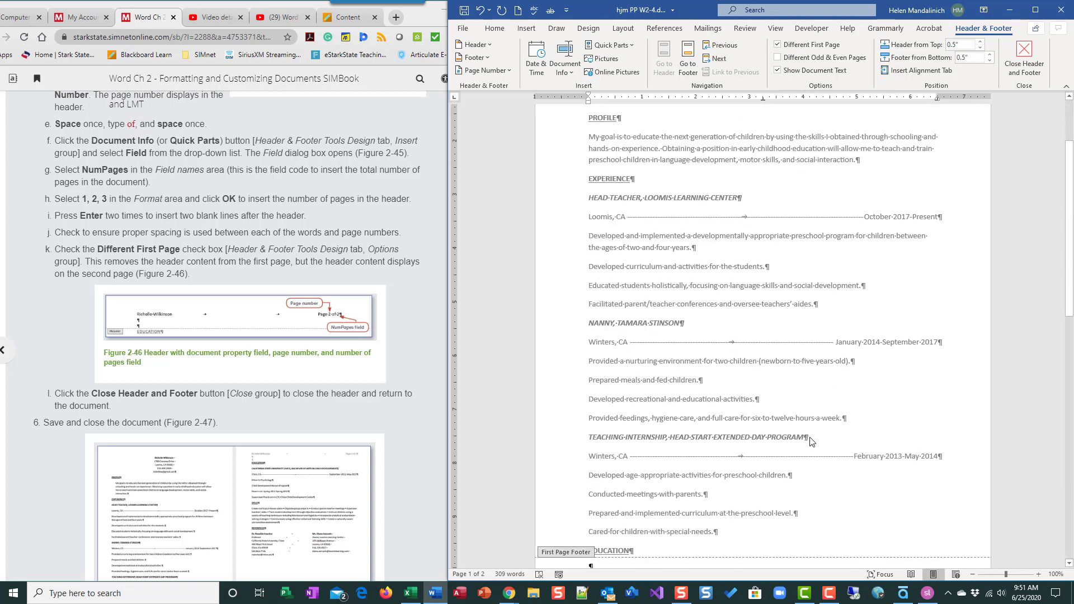
scroll(812, 440, down, 2)
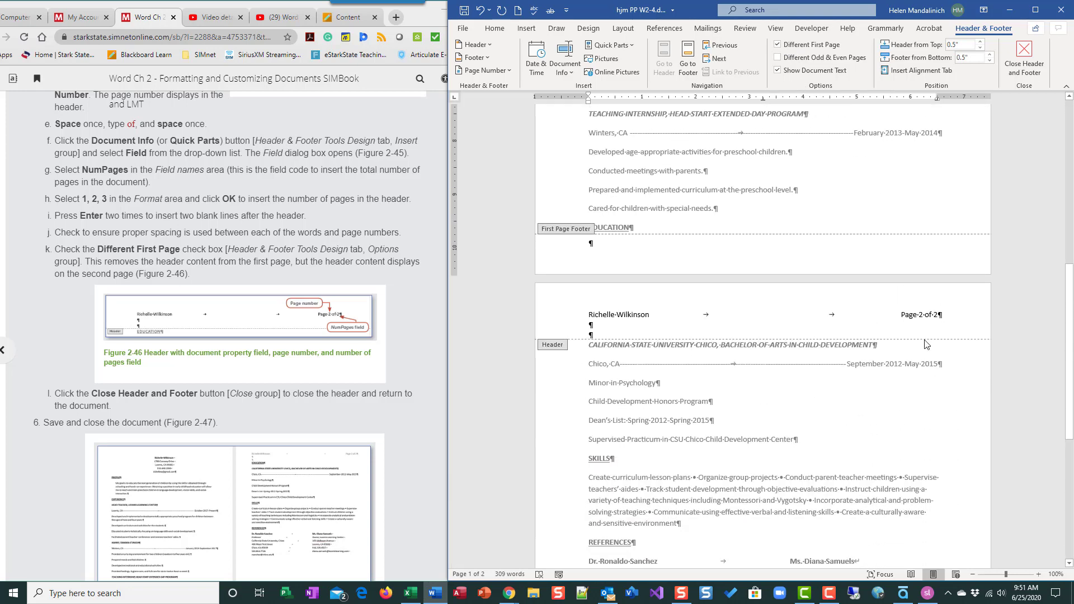
scroll(778, 482, down, 8)
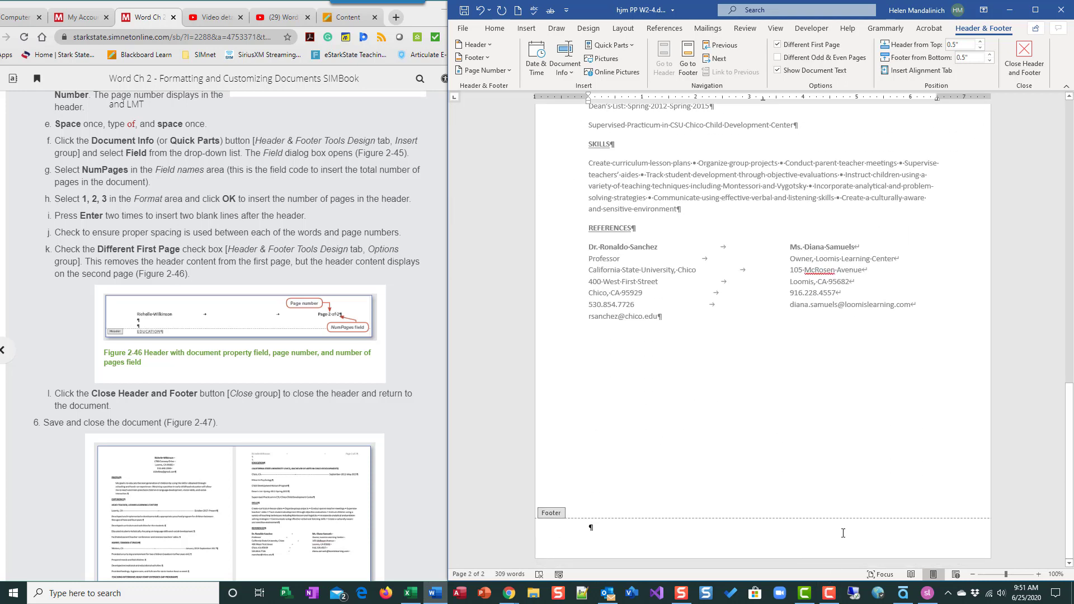
scroll(843, 535, up, 10)
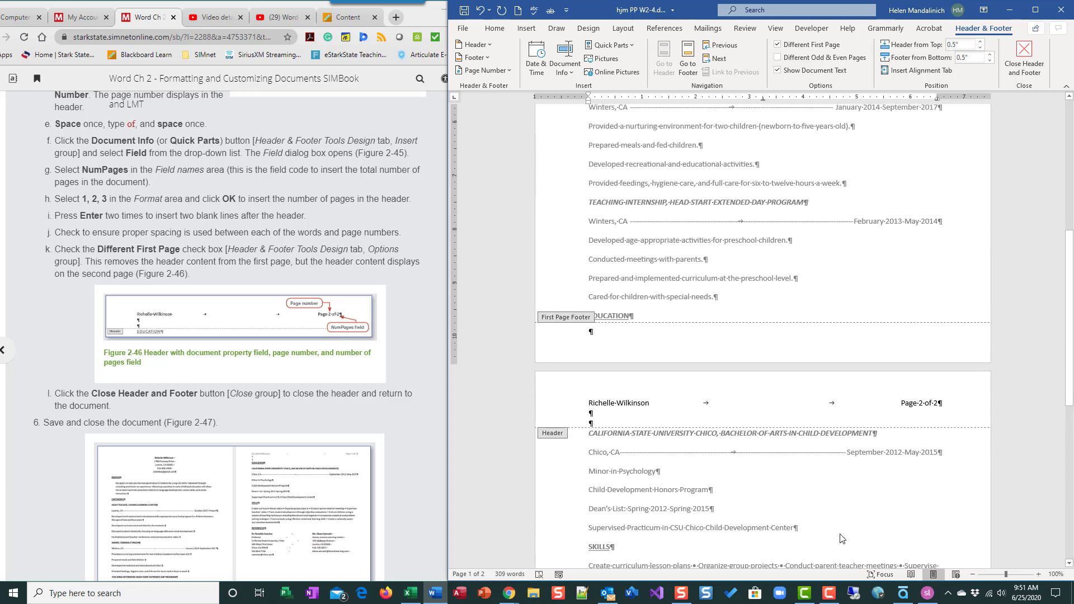
scroll(842, 538, up, 8)
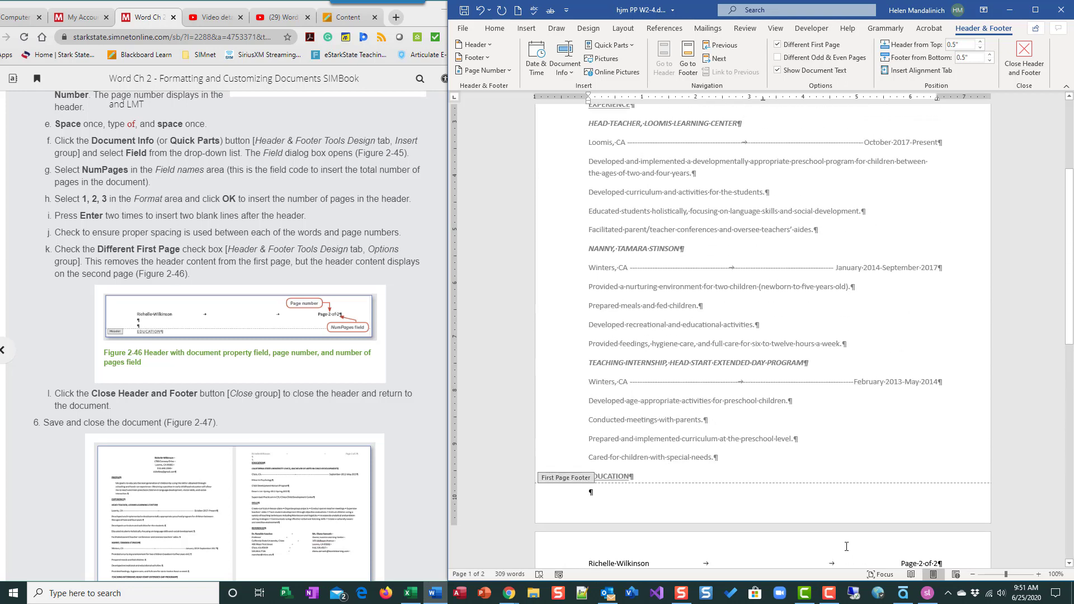
scroll(845, 546, up, 1)
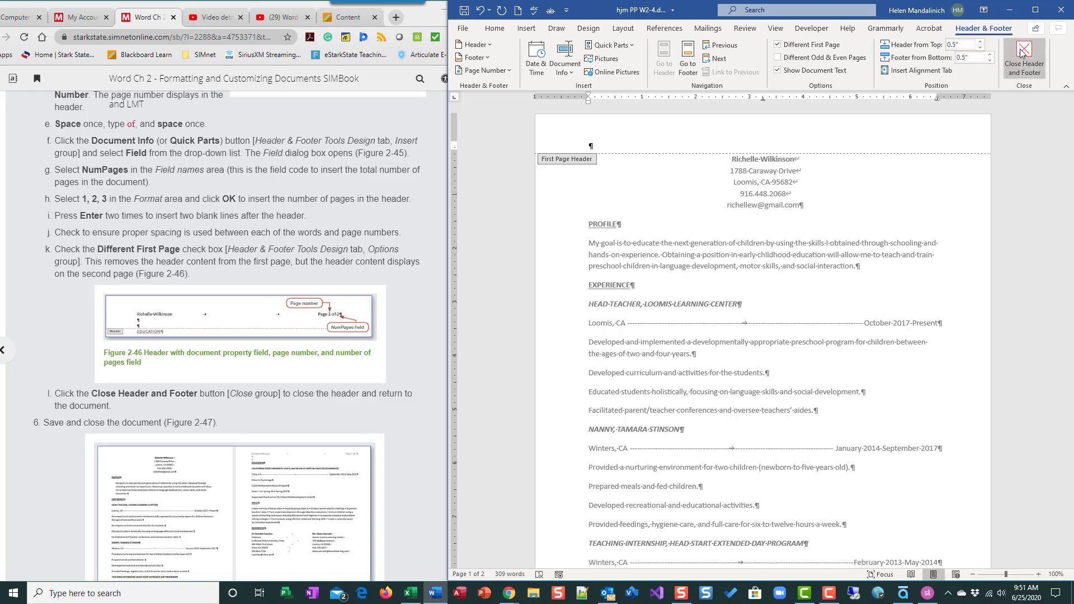
double_click(708, 236)
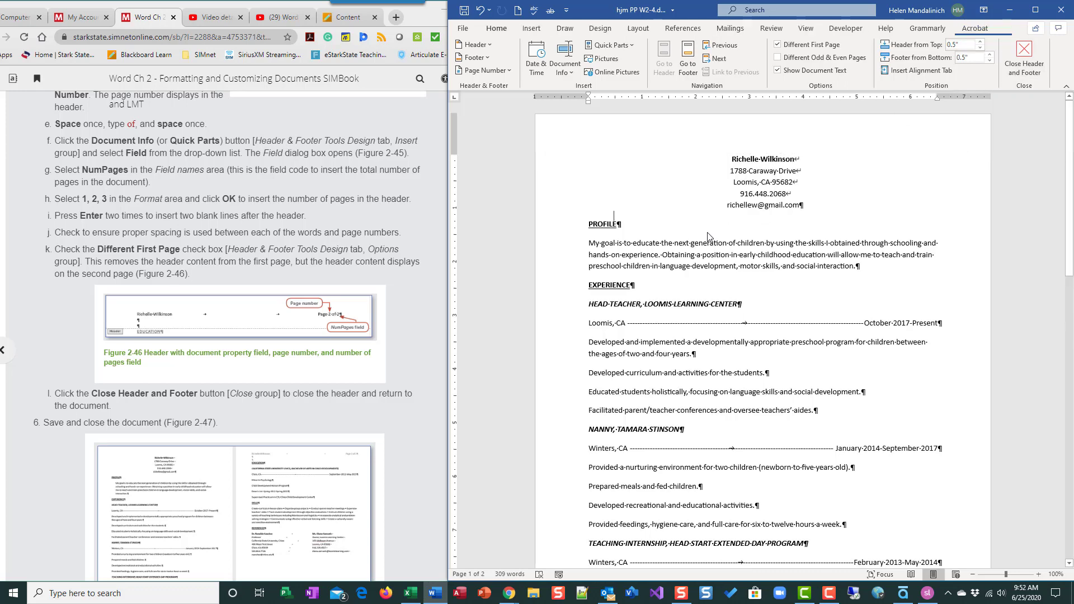
scroll(126, 415, down, 3)
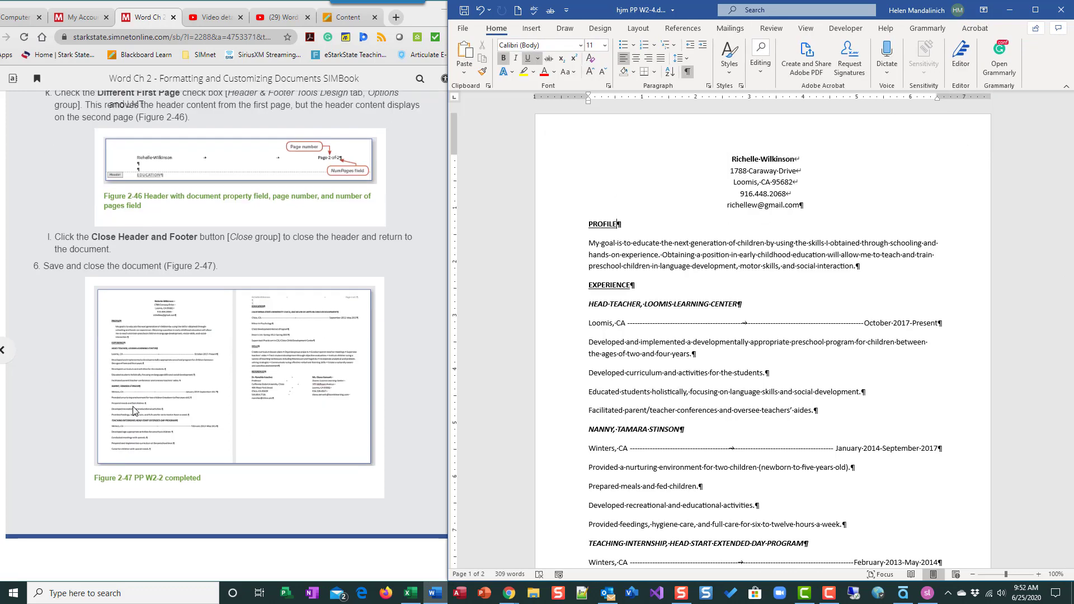